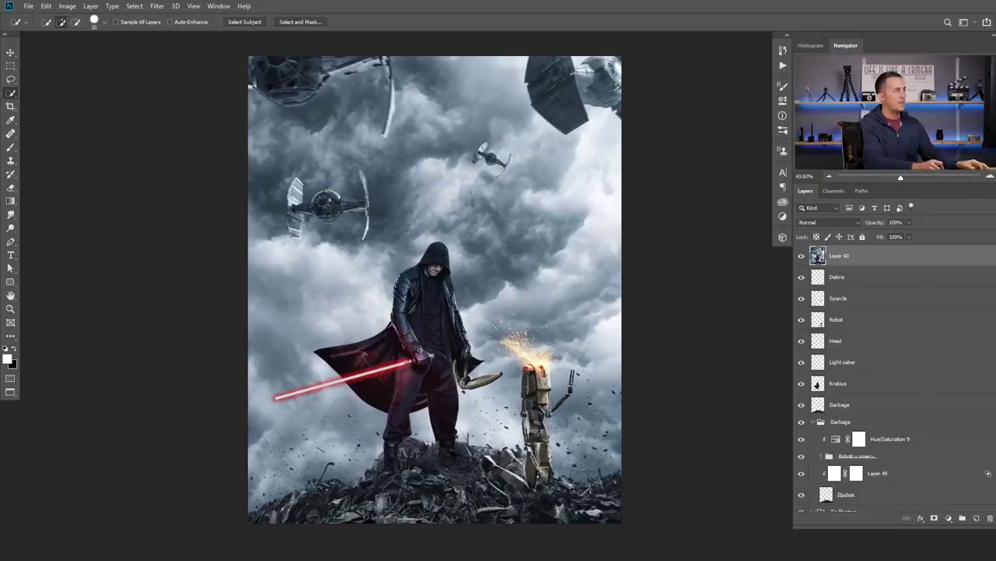
Select the cropped ship in the image's upper-right corner with Quick Selection and add a new layer.
mouse_move(549, 68)
left_mouse_down()
mouse_move(564, 105)
mouse_move(614, 79)
mouse_move(580, 58)
left_mouse_up()
key("super")
key("super")
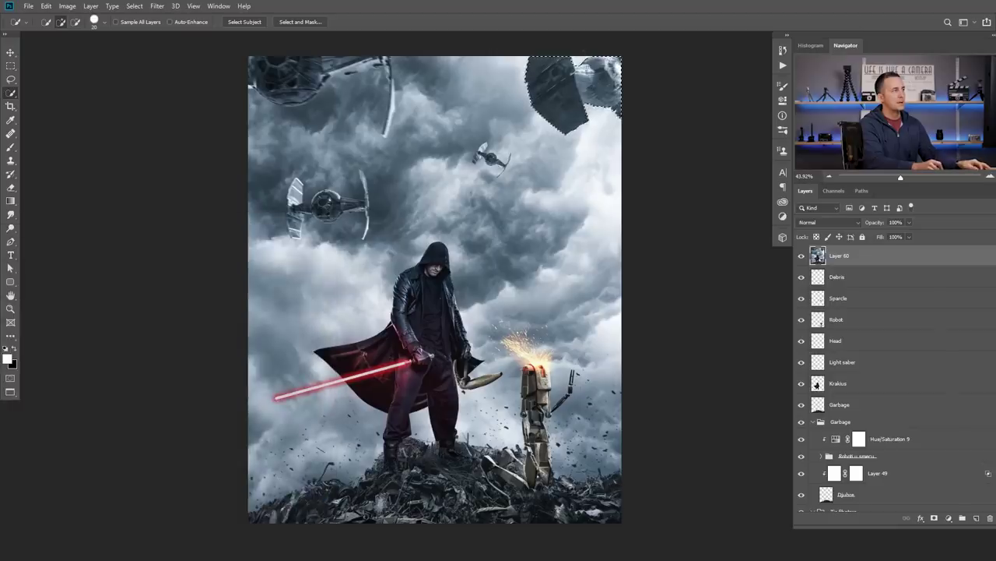
left_click(976, 518)
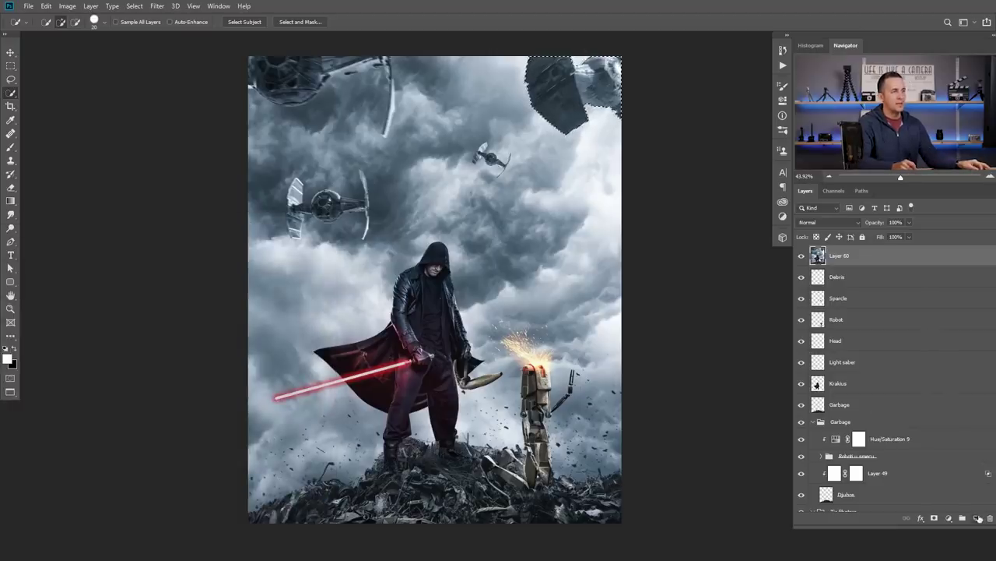
Set the foreground colour to grey #636363 and fill the ship selection with it.
left_click(7, 359)
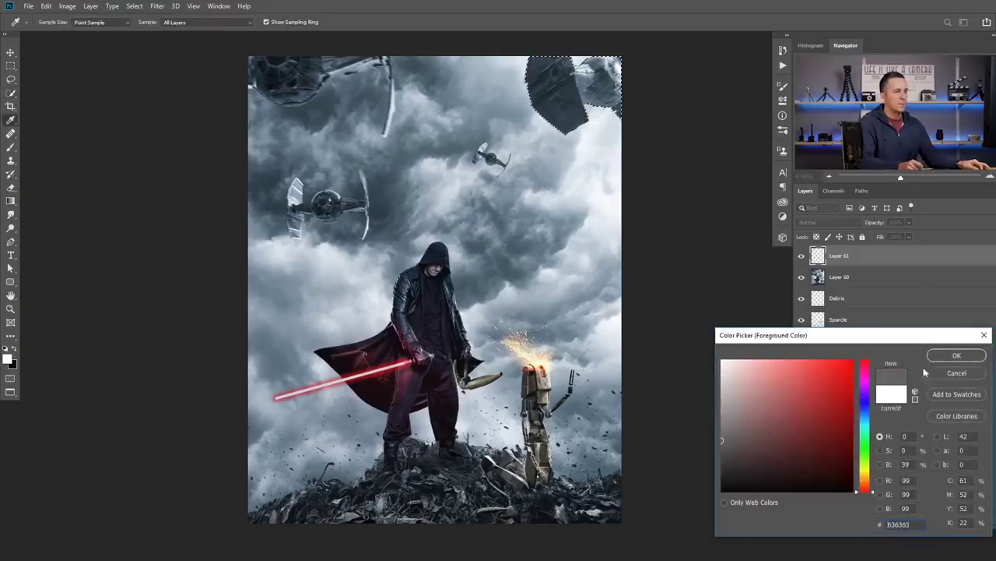
left_click(954, 355)
key("w")
key("alt+BackSpace")
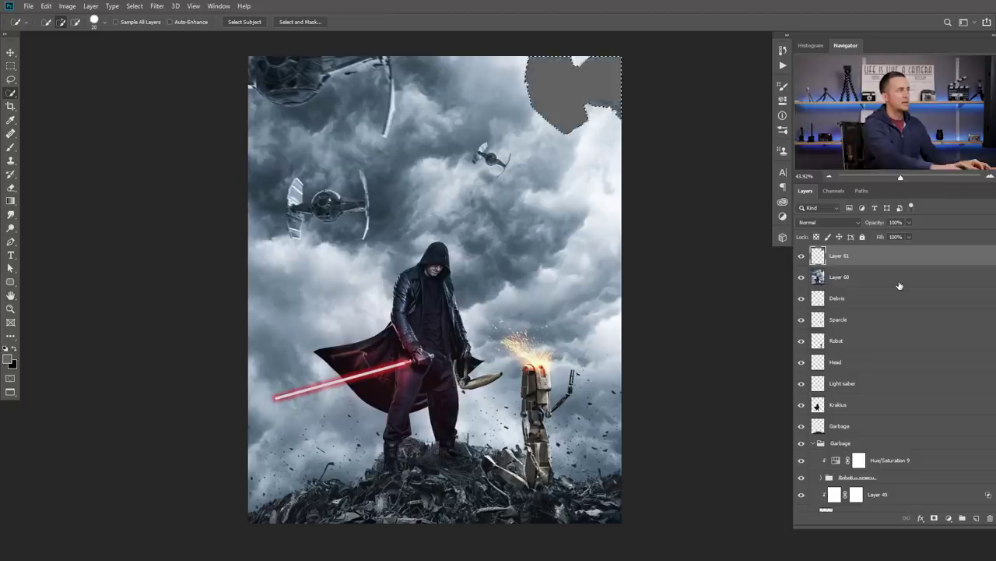
Clear the selection and delete the grey-filled layer.
key("ctrl+d")
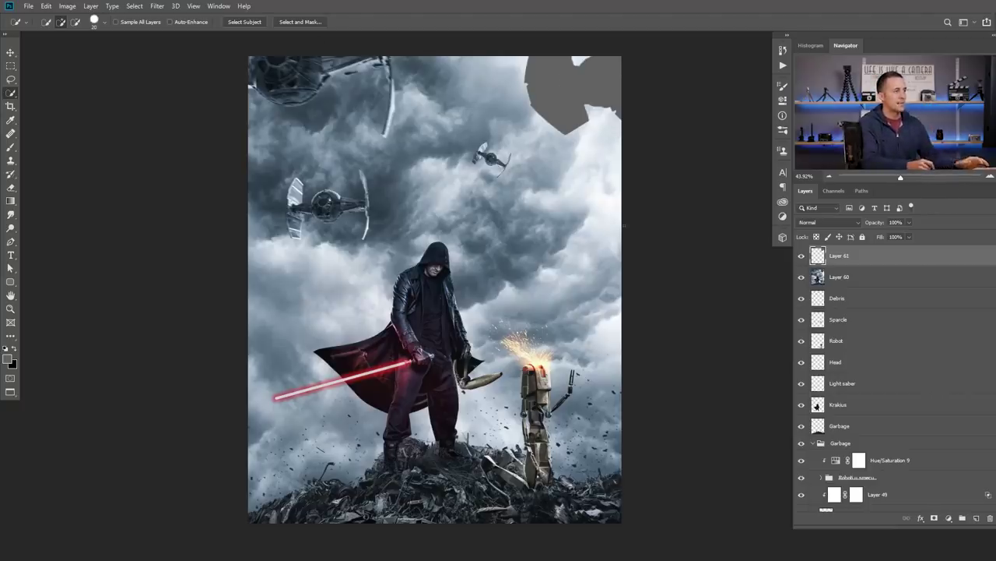
key("Delete")
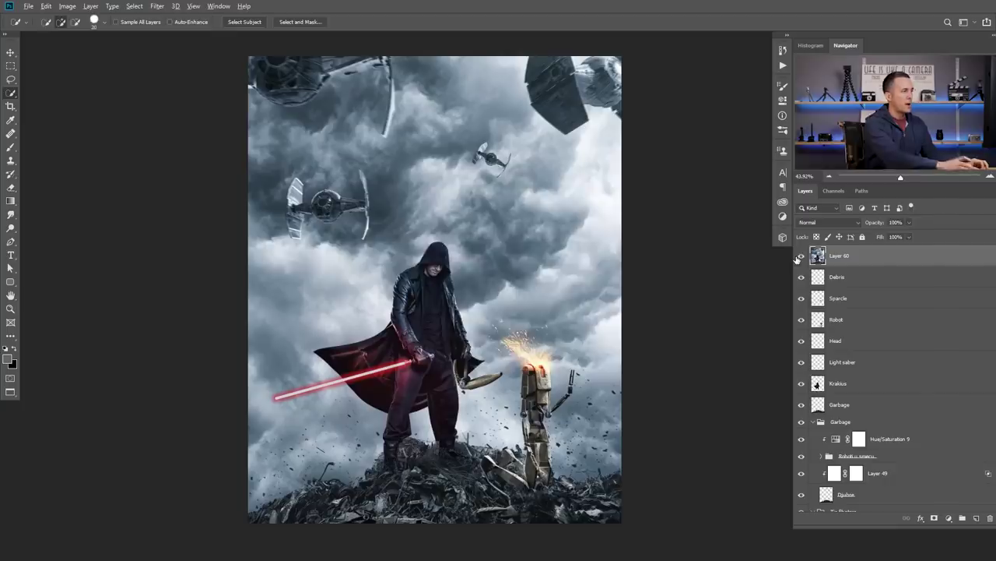
Check the document's pixel dimensions in Image Size and leave them as they are.
key("ctrl+alt+i")
left_click_drag(635, 190, 542, 160)
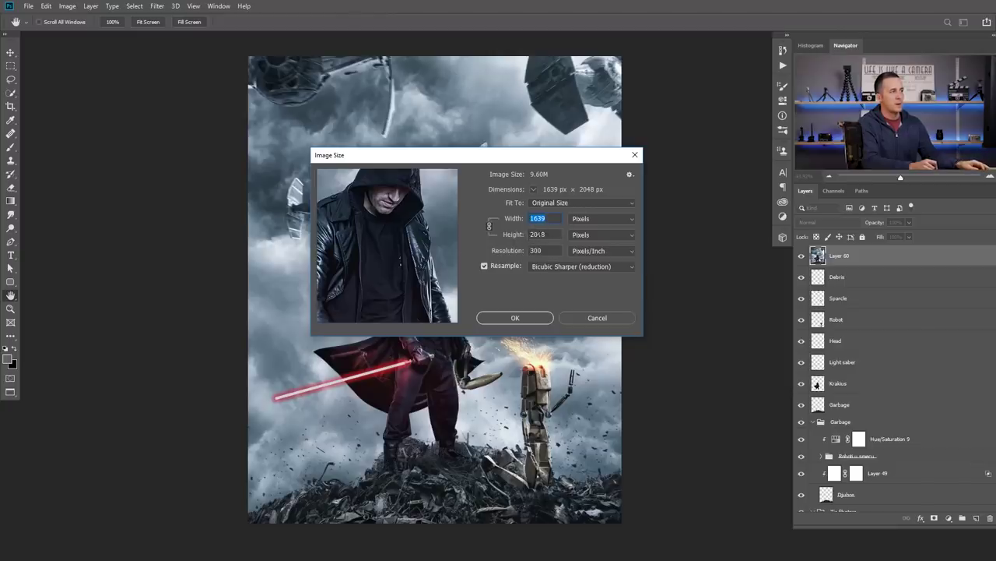
left_click(582, 319)
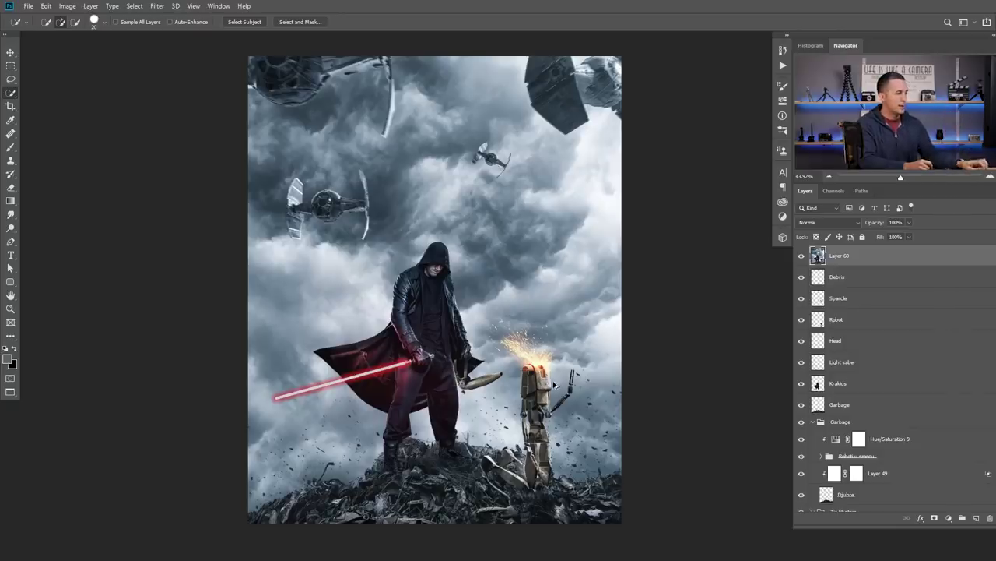
Start a Save for Web export with the PNG-24 preset.
key("ctrl+alt+shift+s")
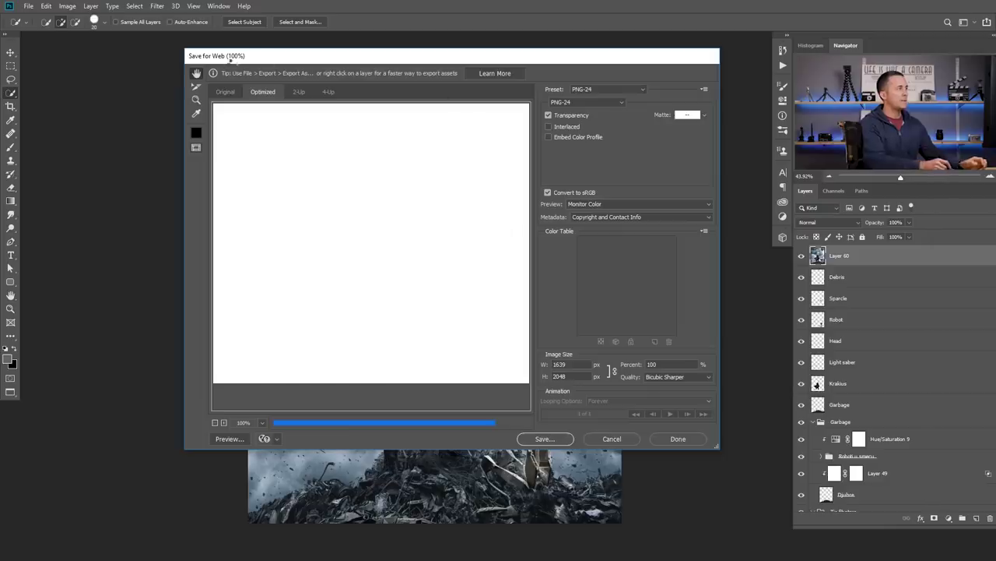
left_click(606, 88)
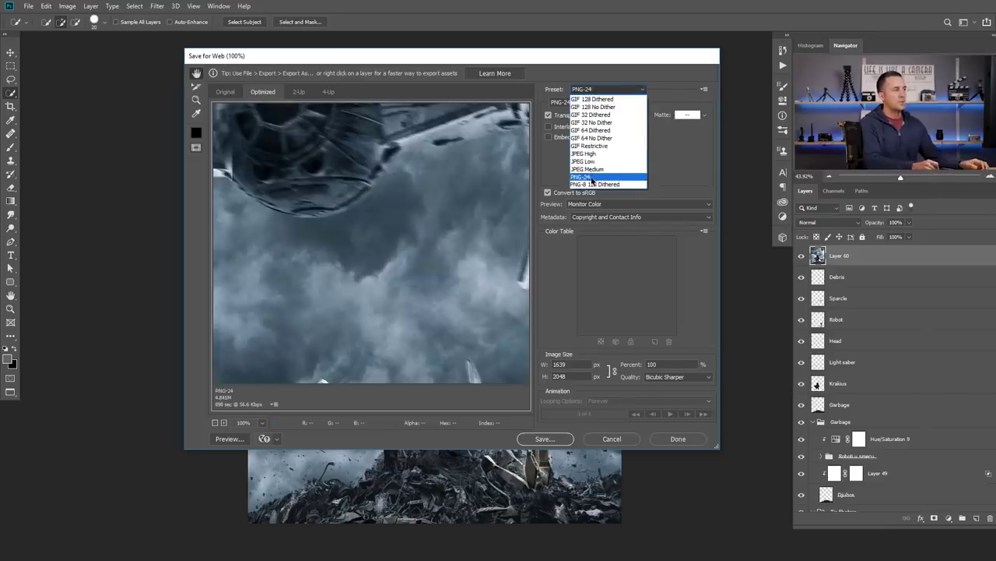
left_click(592, 178)
left_click(586, 102)
left_click(574, 134)
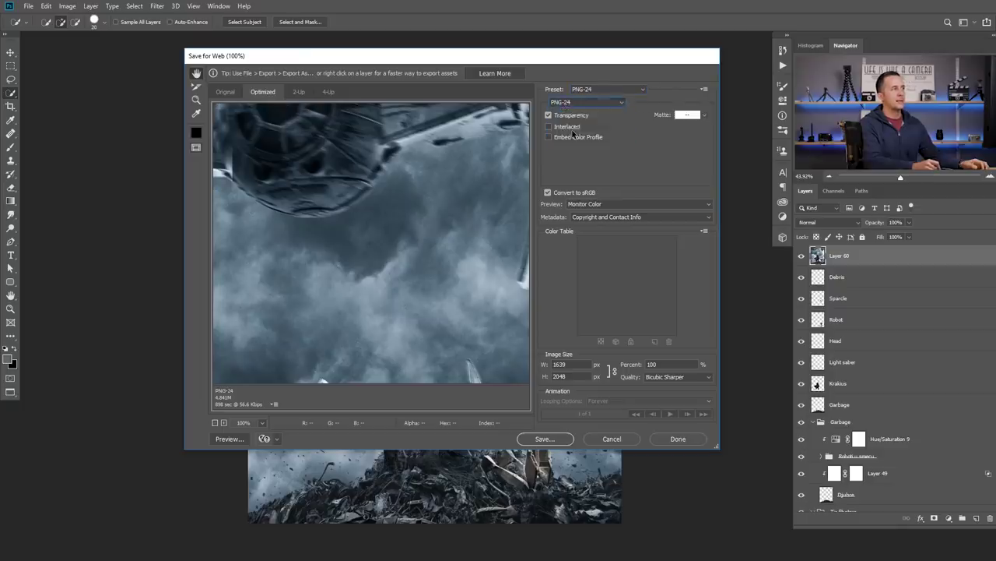
Try the JPEG High export preset and return to PNG-24.
left_click(604, 90)
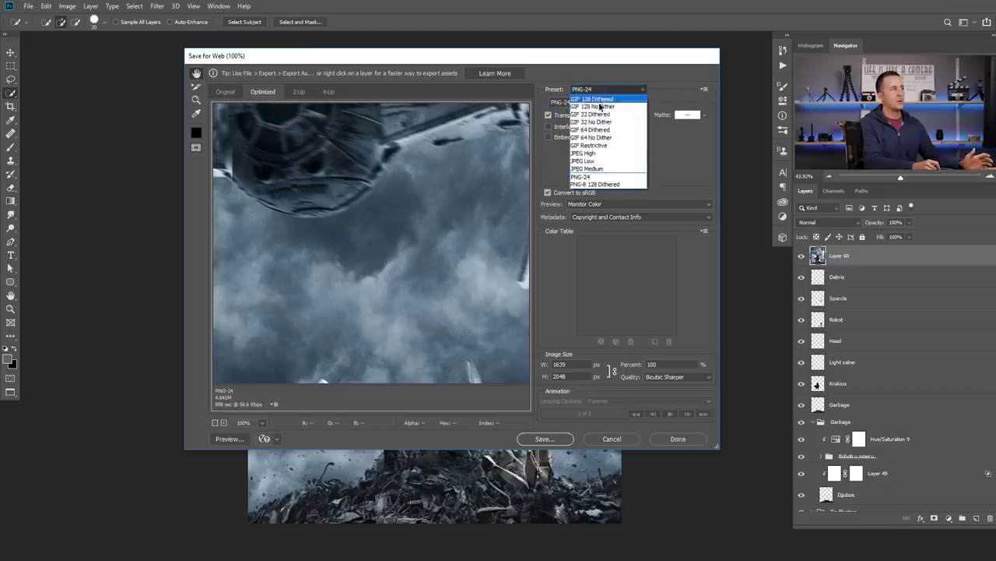
left_click(596, 153)
left_click(601, 90)
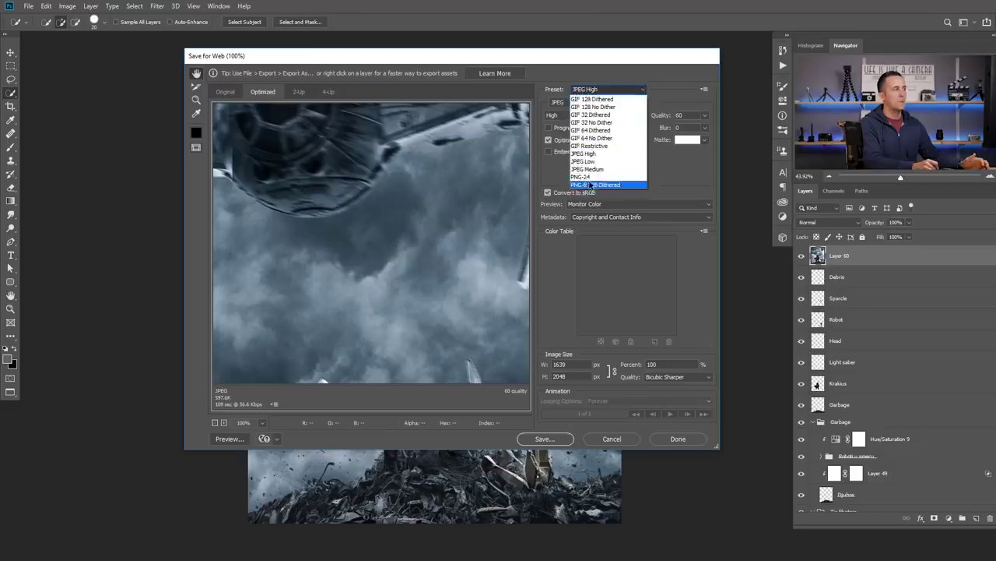
left_click(590, 177)
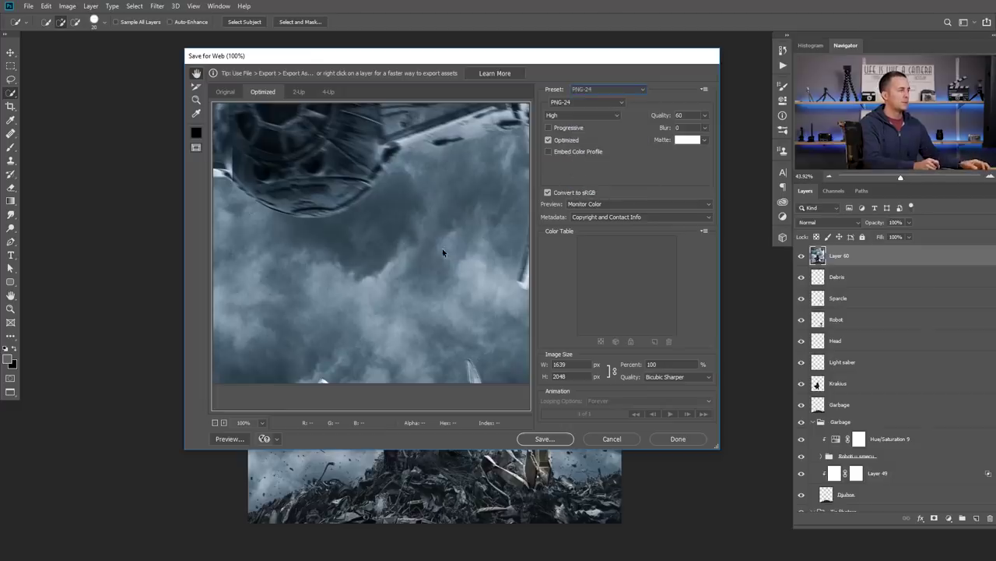
Save the optimized image to the Desktop with the file name Star Wars.
left_click(562, 438)
type("Sta")
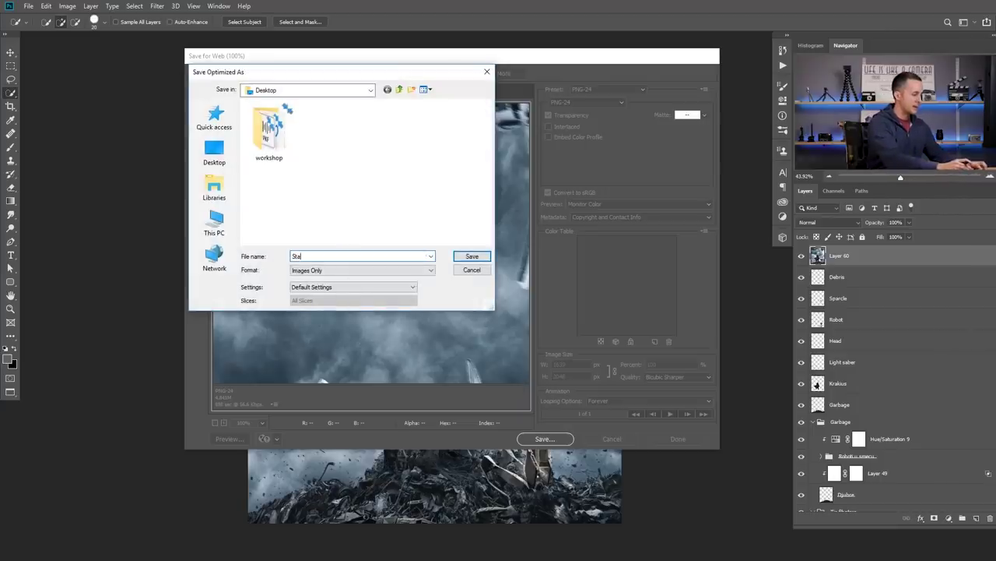
type("r Wae")
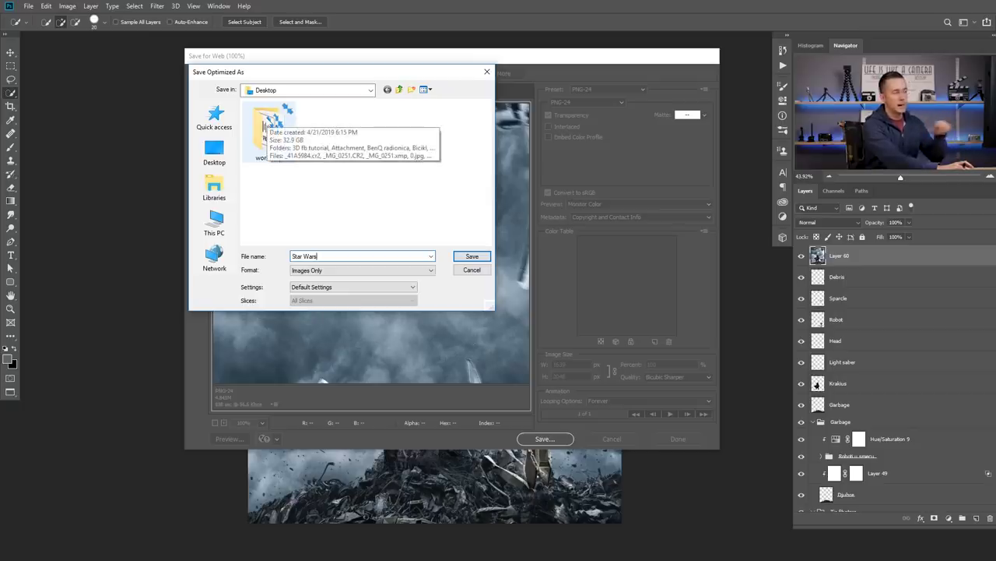
key("Return")
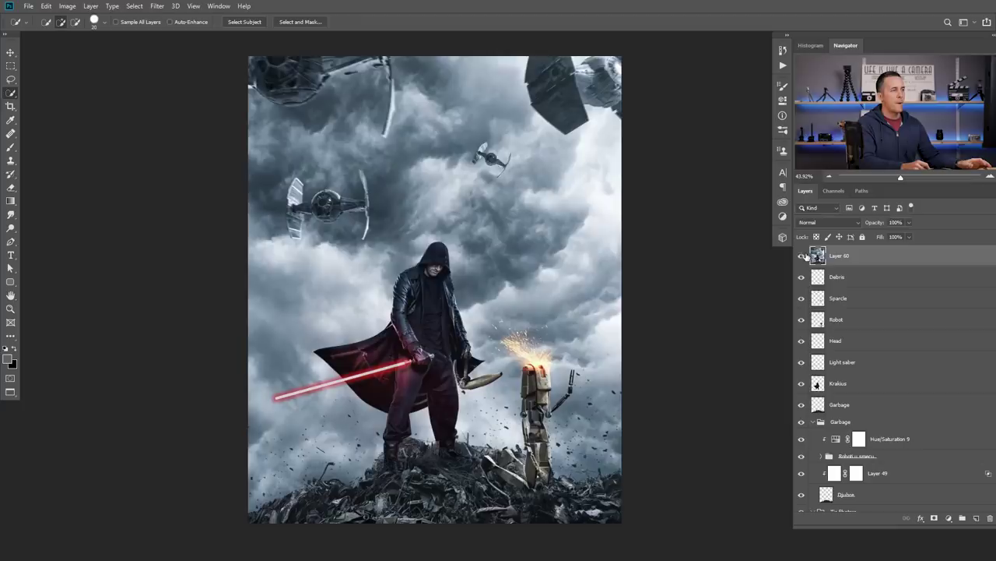
Compare the composite with and without the merged Layer 60, leaving that layer hidden.
left_click(801, 255)
left_click(802, 255)
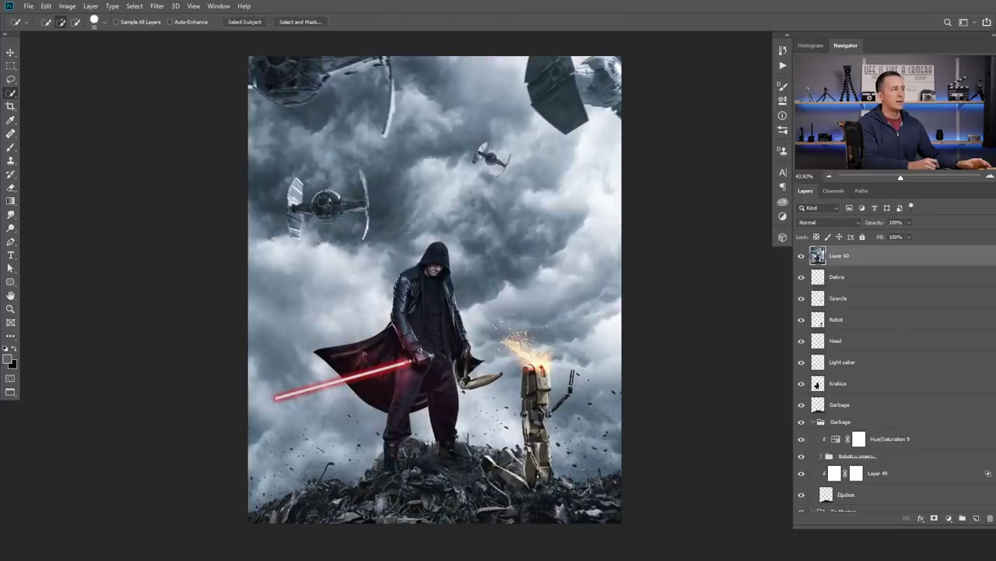
left_click(802, 256)
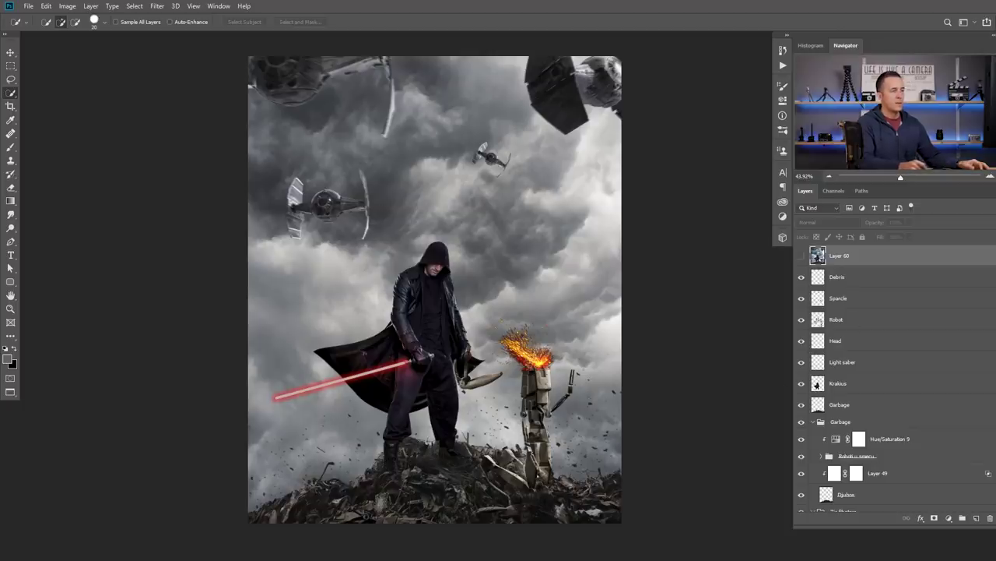
Load the hooded figure layer's outline as a selection and add the garbage heap layer's outline to it.
left_click(817, 385, "ctrl")
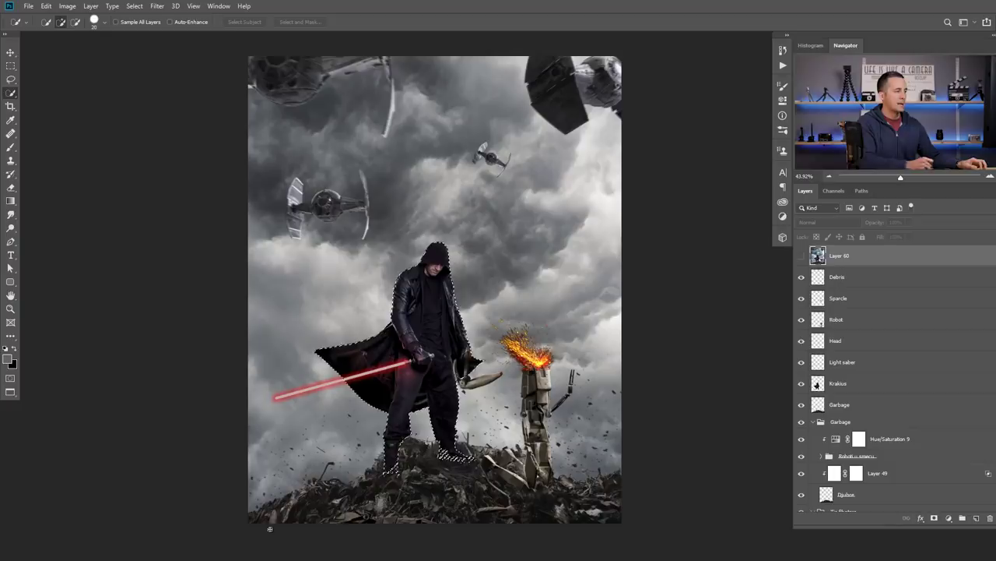
key("ctrl+z")
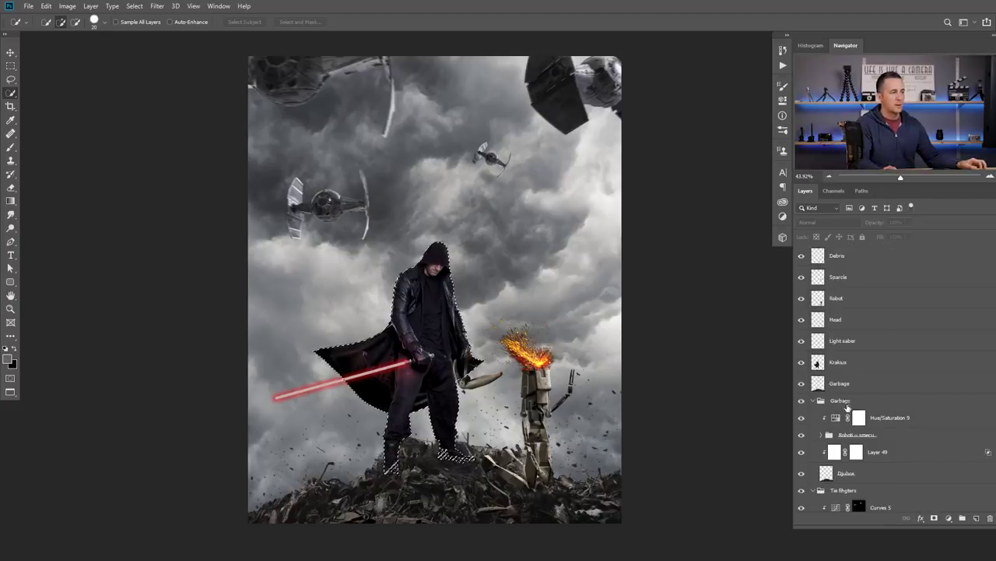
left_click(826, 474, "ctrl+shift")
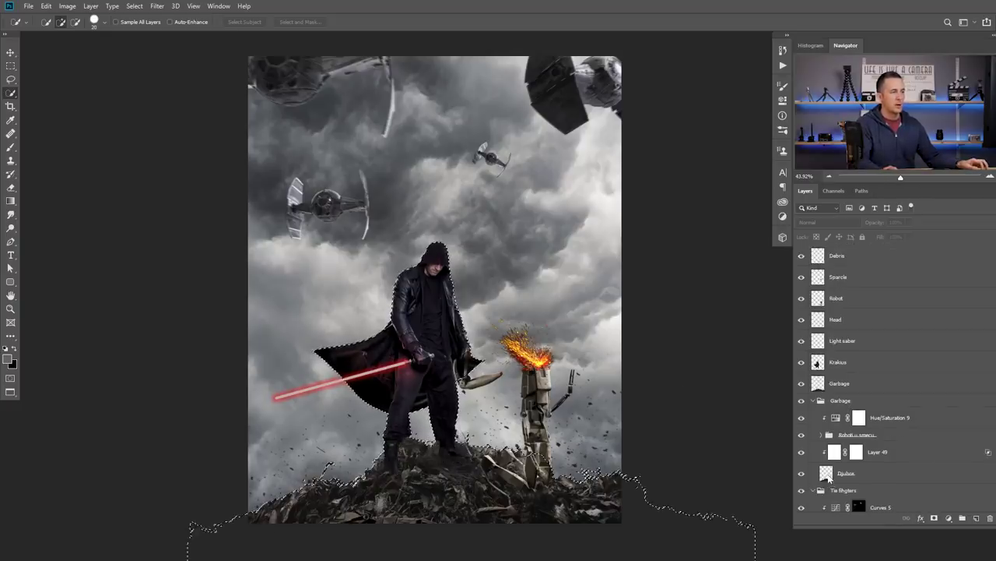
scroll(830, 471, "down", 2)
scroll(832, 459, "up", 2)
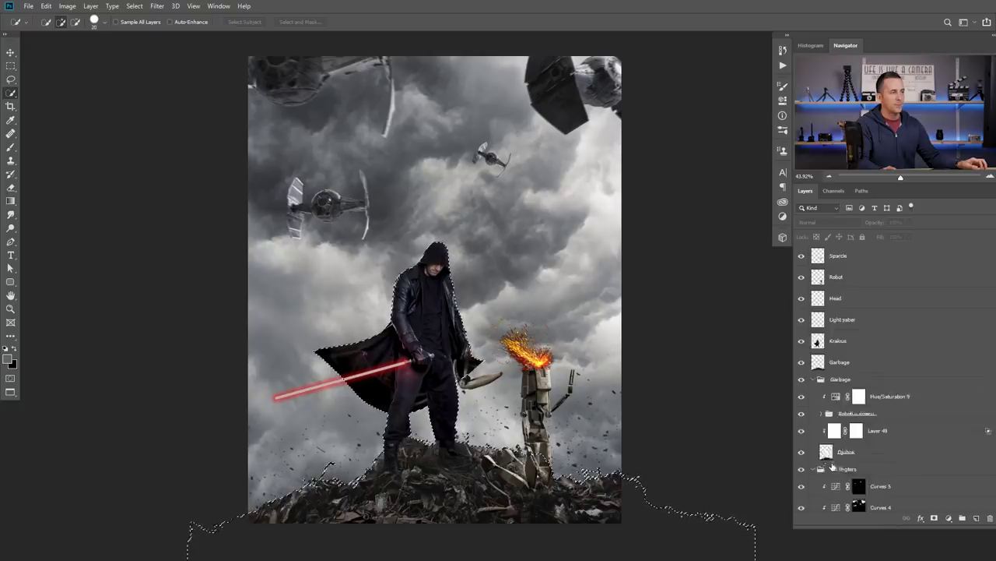
Add the outlines of the Light saber, Head, Robot and Sparcle layers to the current selection.
left_click(820, 343, "ctrl+shift")
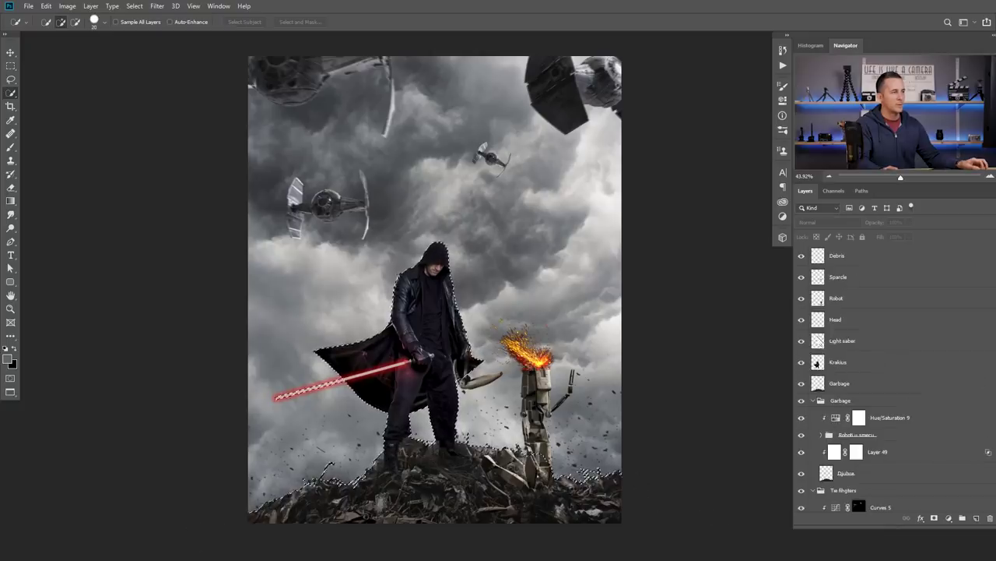
left_click(819, 319, "ctrl+shift")
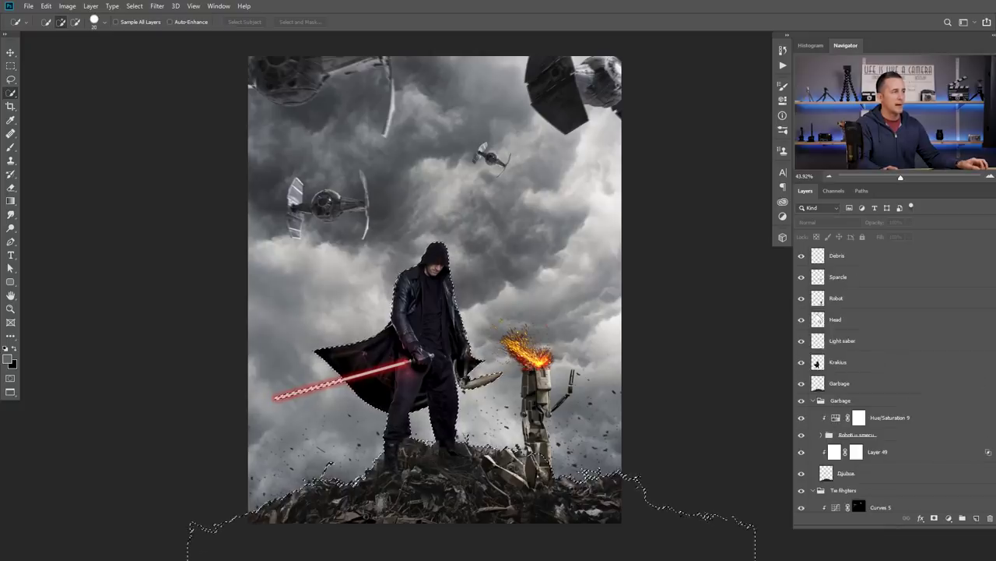
left_click(819, 301, "ctrl+shift")
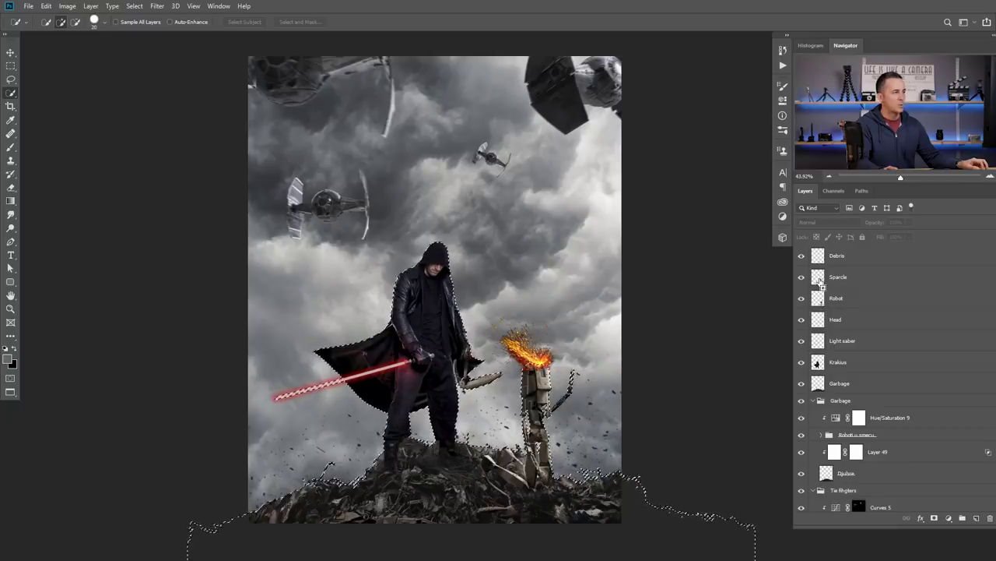
left_click(819, 282, "ctrl+shift")
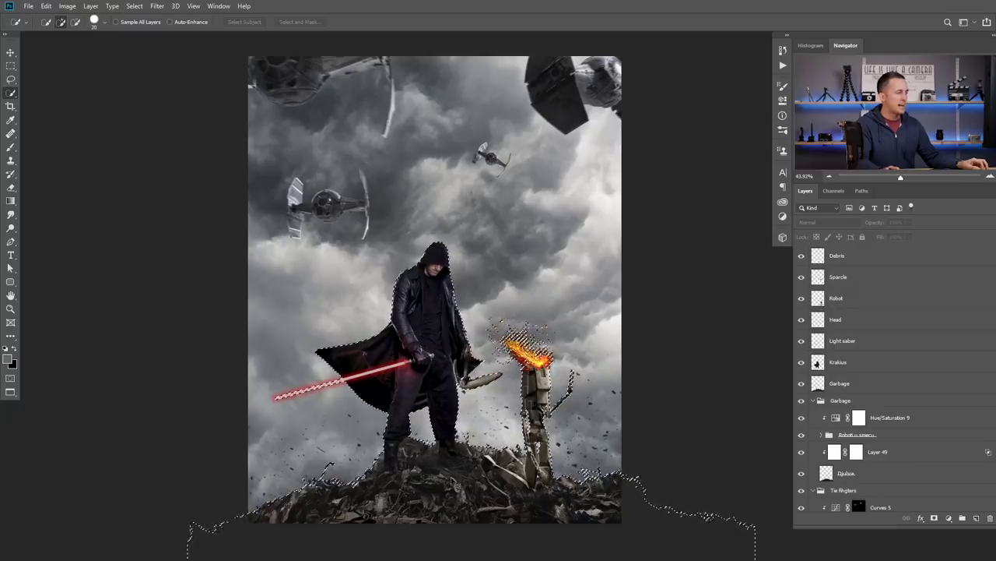
Add a new layer directly above Debris and fill the combined selection on it with grey #757575.
key("ctrl+shift+alt+e")
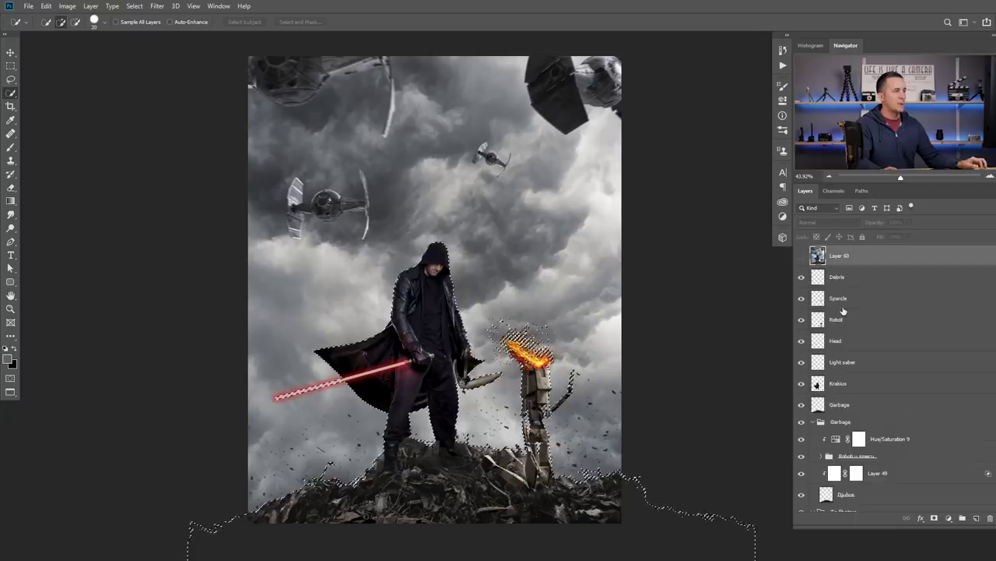
left_click(841, 280)
left_click(976, 518)
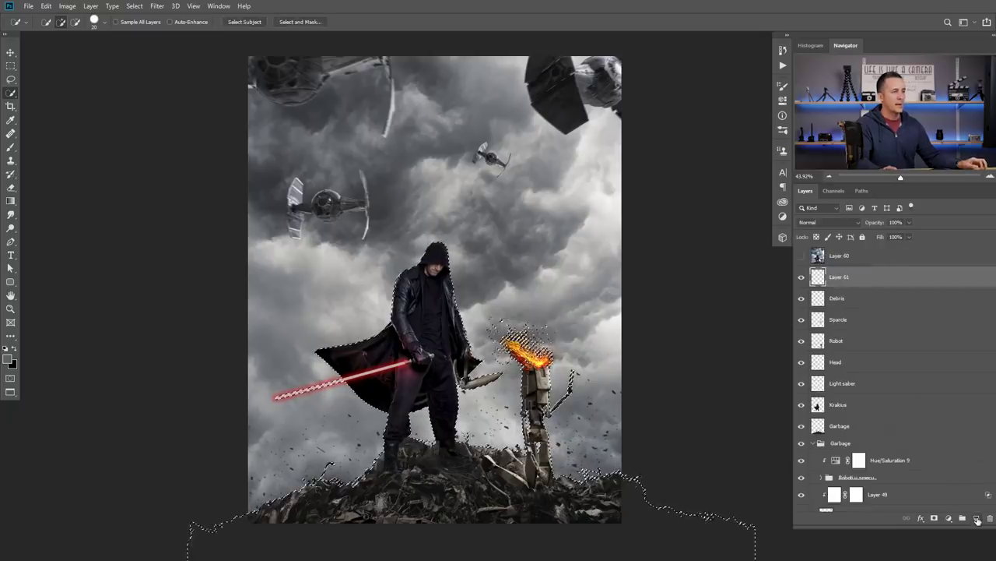
left_click(9, 361)
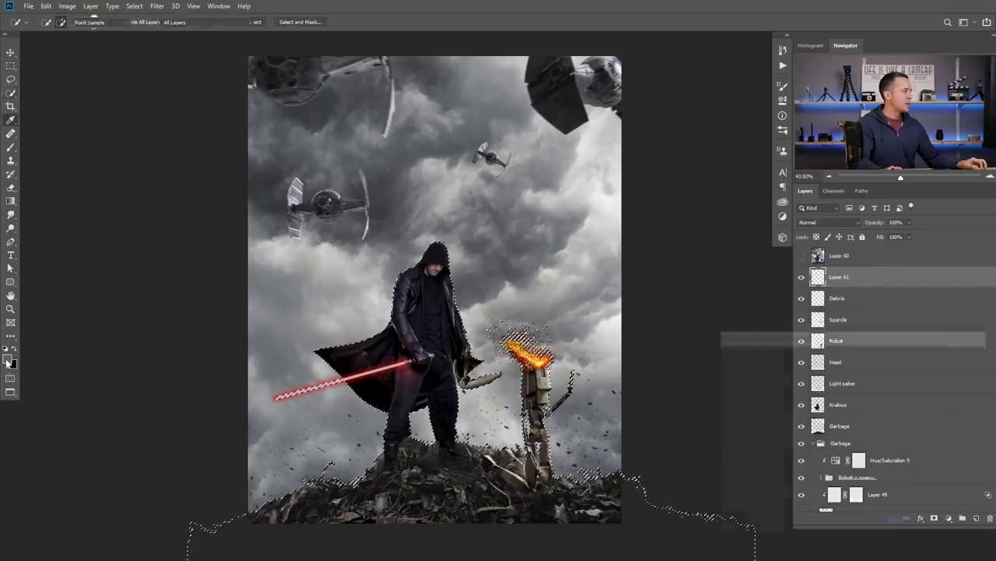
left_click_drag(722, 440, 713, 429)
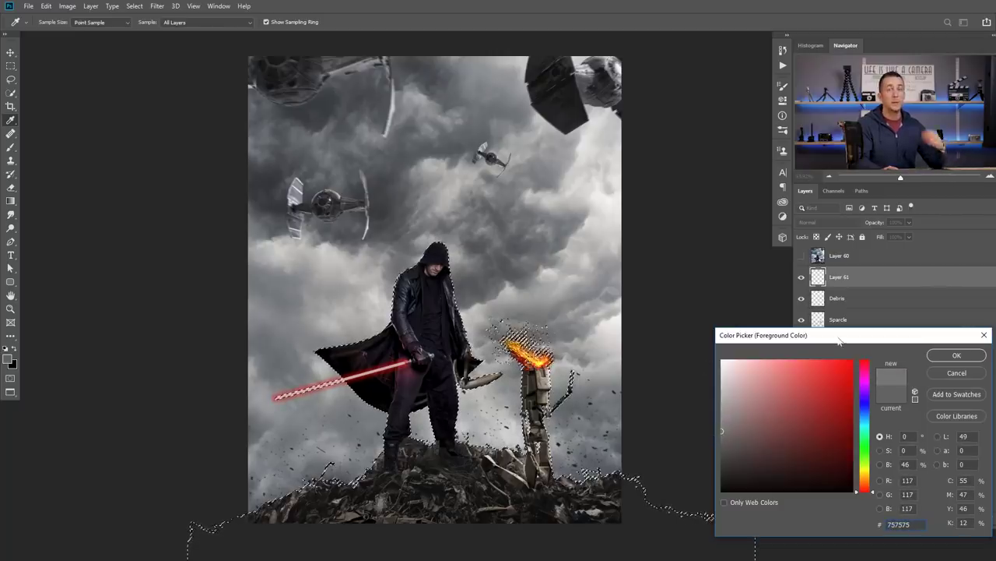
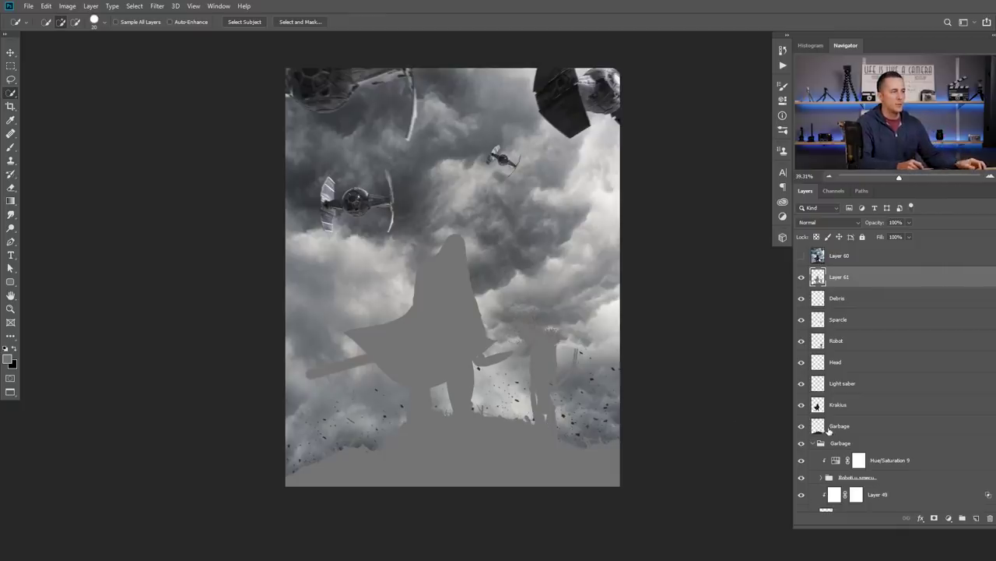
Load the Debris layer's outline as a selection and fill it with grey on a new layer above the figure silhouette.
scroll(838, 358, "down", 3)
scroll(837, 360, "down", 7)
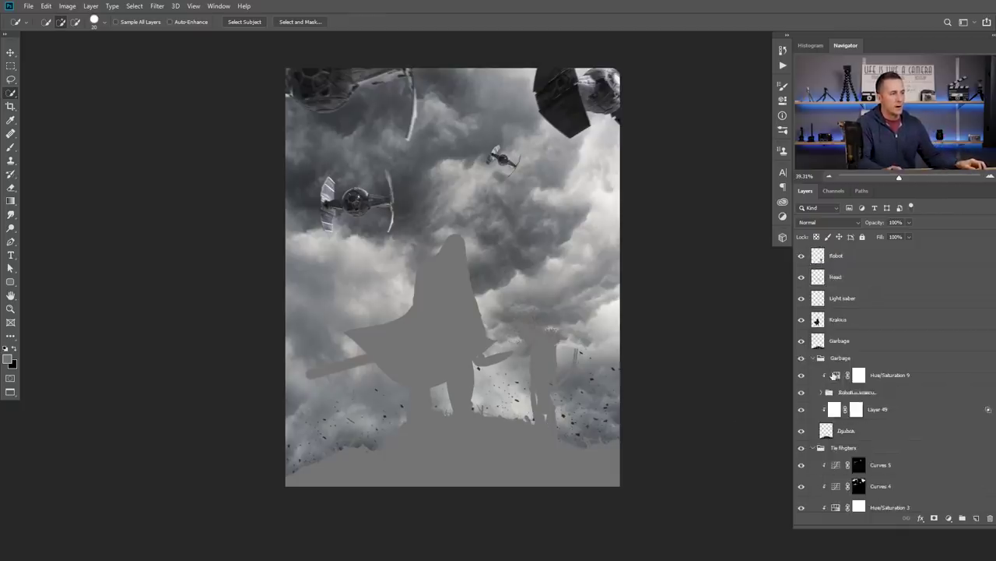
scroll(822, 413, "down", 2)
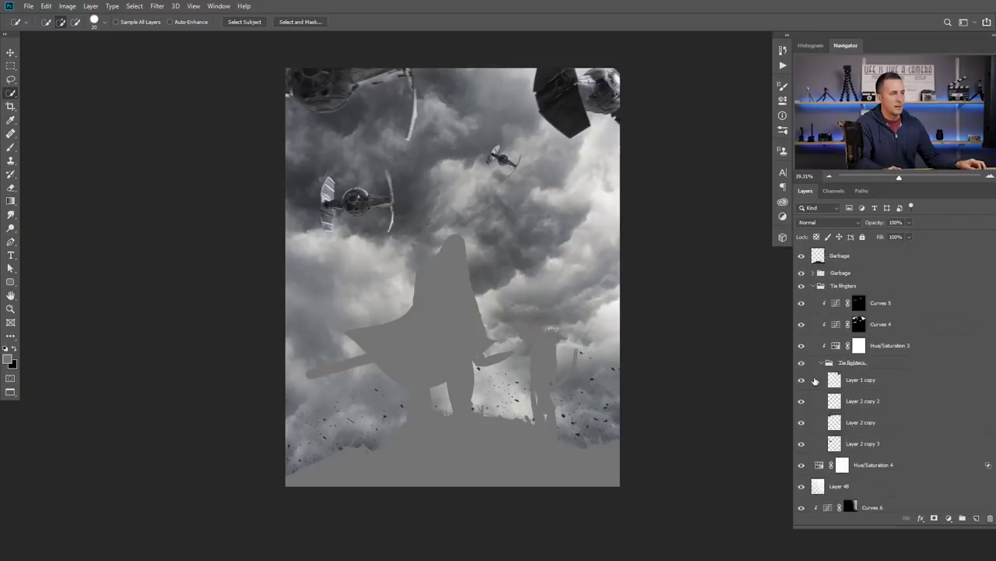
scroll(815, 366, "up", 9)
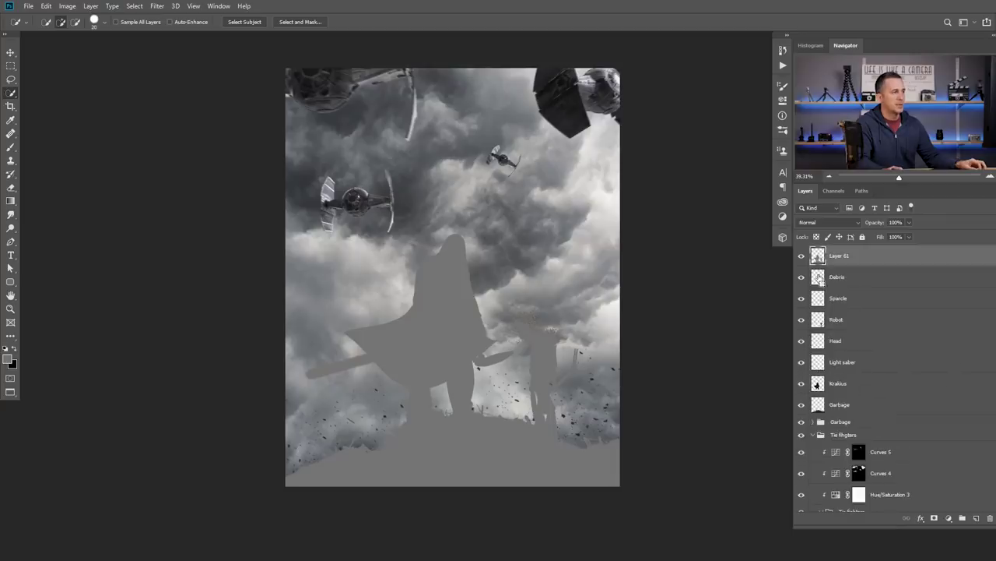
left_click(977, 518)
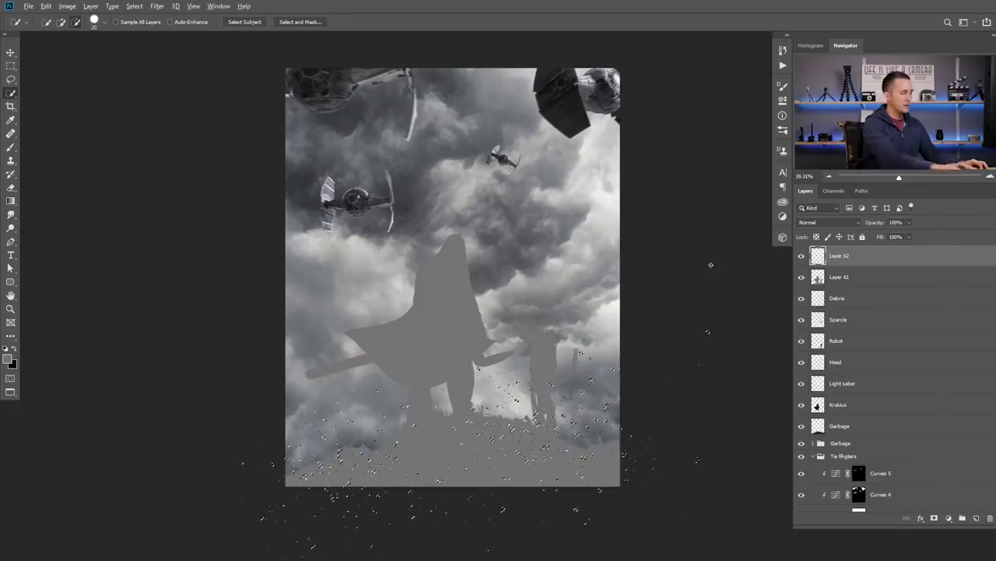
Clear the selection, name the grey debris layer Debris and rename the grey figure silhouette layer Krakius.
scroll(740, 272, "up", 1)
scroll(851, 284, "up", 1)
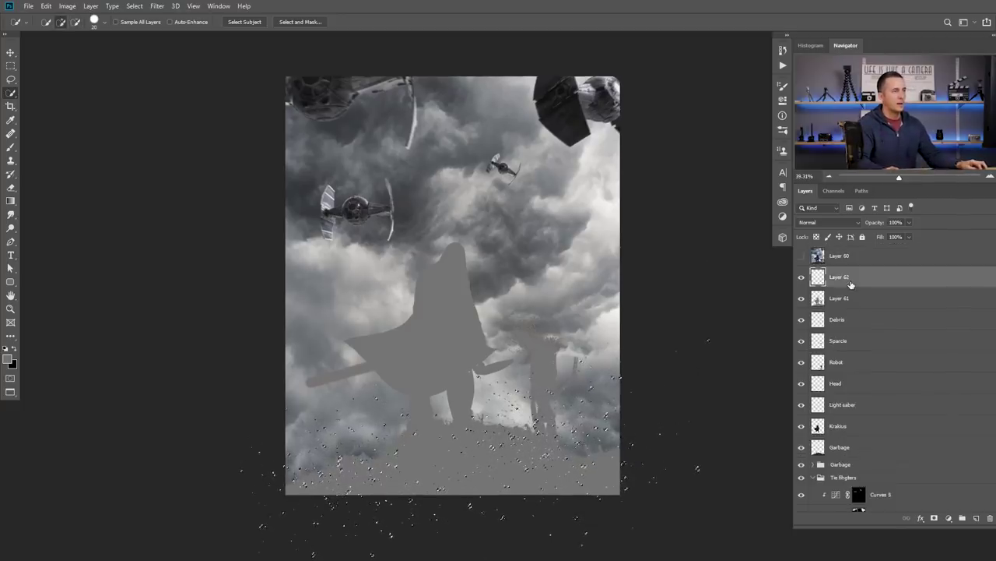
double_click(847, 278)
type("Debris")
key("Return")
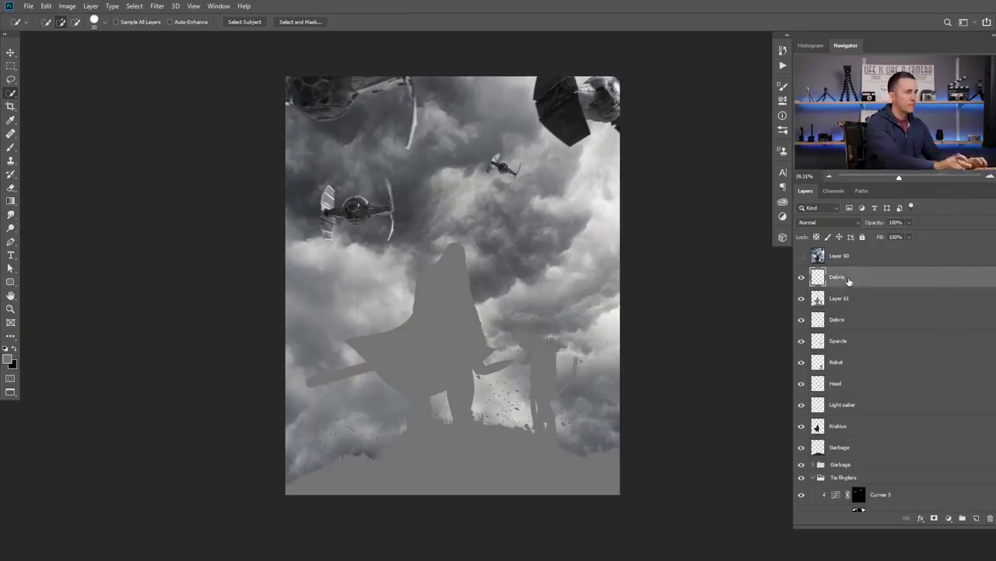
double_click(839, 297)
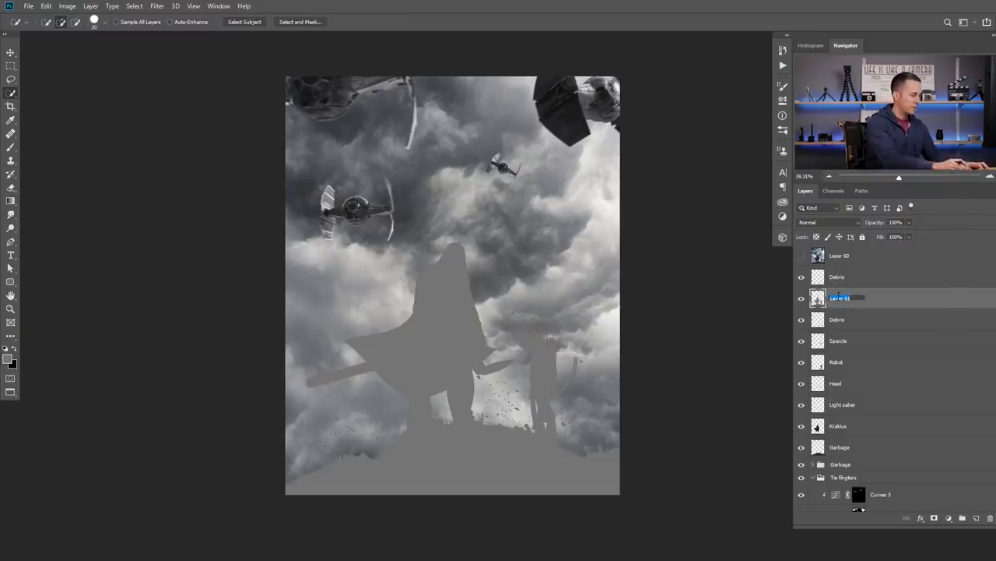
type("Krakius")
key("Return")
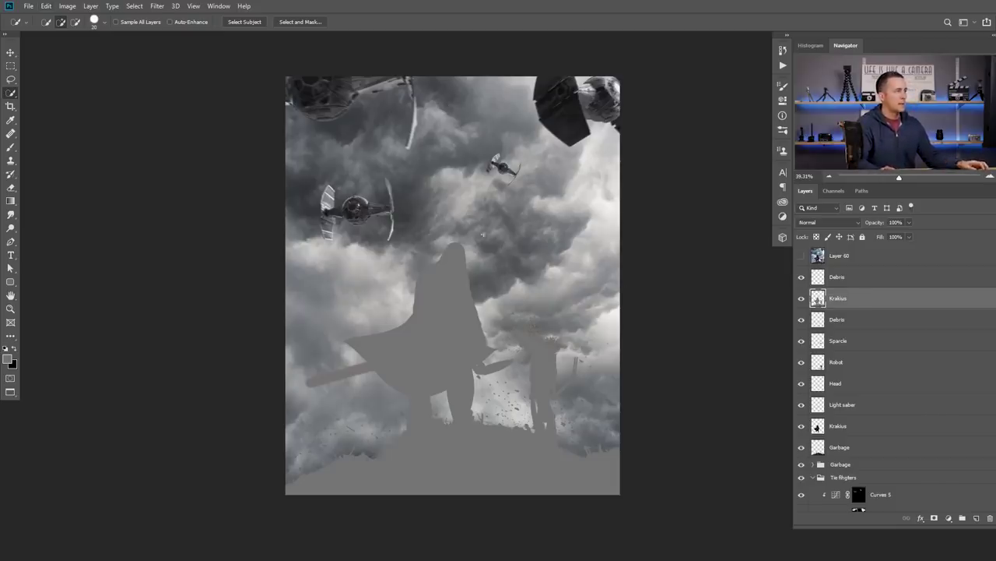
Load the outline of Layer 1 copy in the Tie fighters group and add a new layer above the grey Debris layer.
scroll(897, 448, "down", 3)
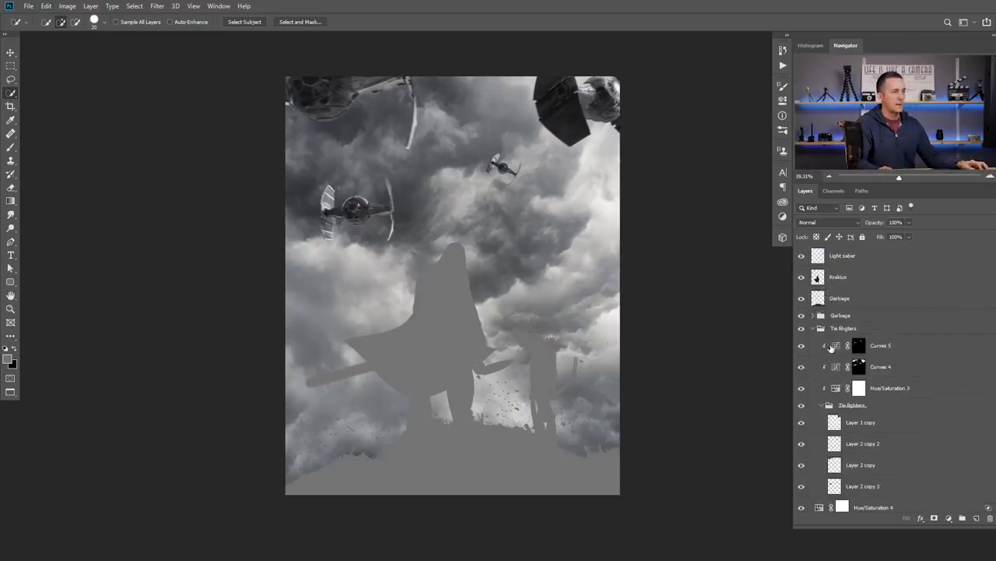
scroll(836, 379, "down", 2)
left_click(834, 379, "ctrl")
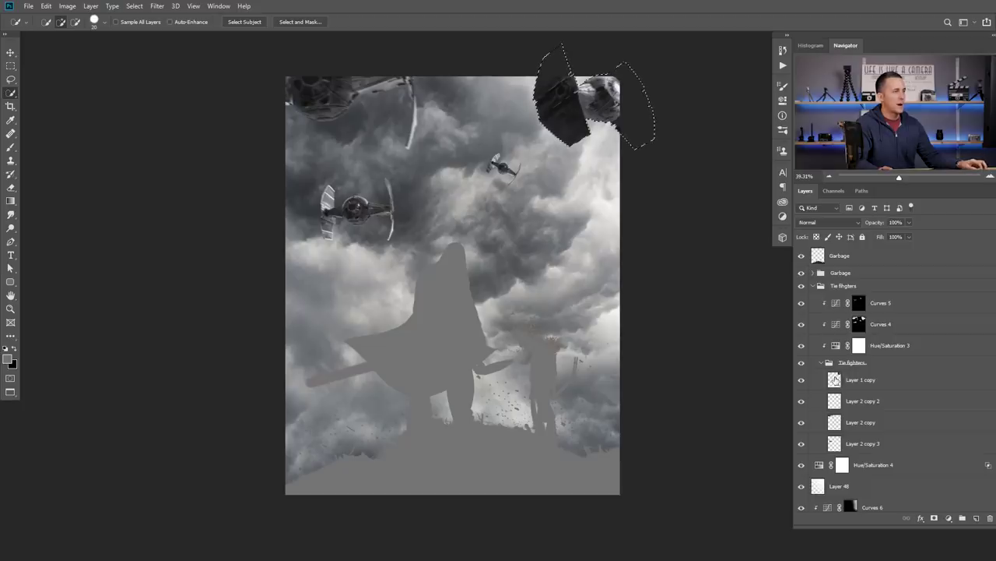
scroll(835, 379, "up", 5)
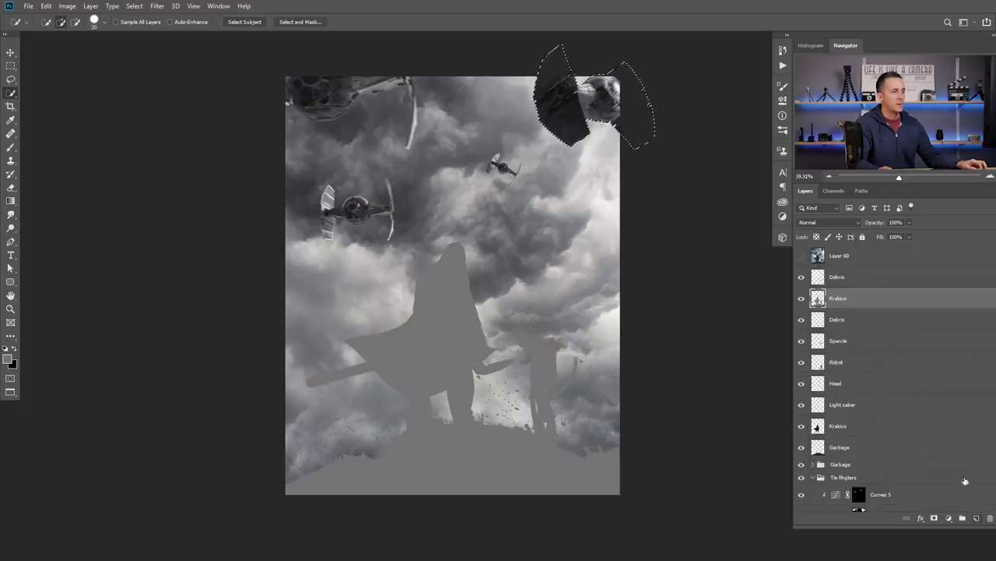
left_click(878, 278)
left_click(977, 517)
Name the new layer T1, fill the TIE fighter selection on it with grey and deselect.
double_click(840, 276)
type("T1")
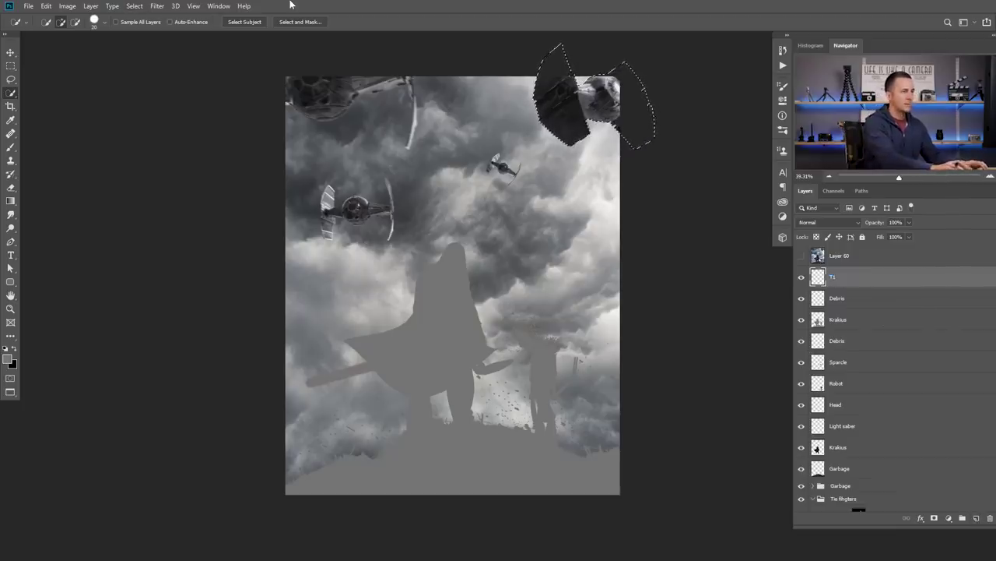
key("Return")
key("alt+BackSpace")
key("ctrl+d")
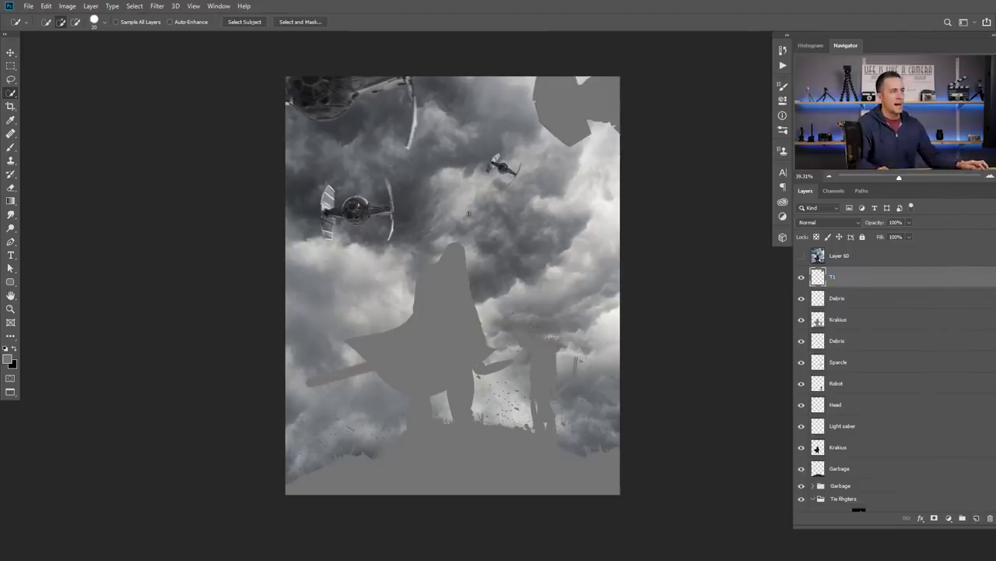
Fill the outlines of the other three TIE fighters with grey on separate new layers named T2, T3 and T4.
scroll(903, 335, "down", 2)
scroll(903, 335, "down", 5)
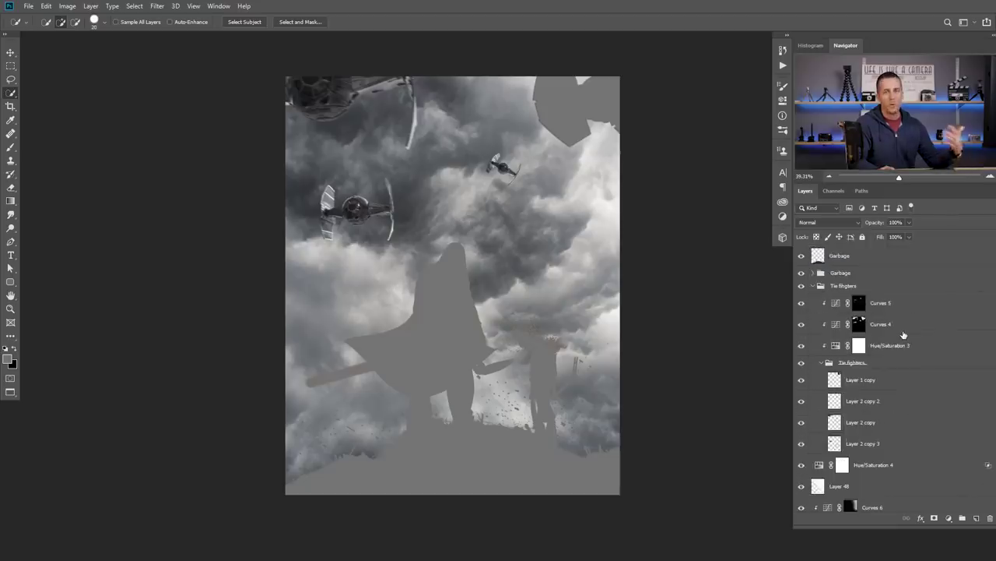
scroll(903, 335, "down", 1)
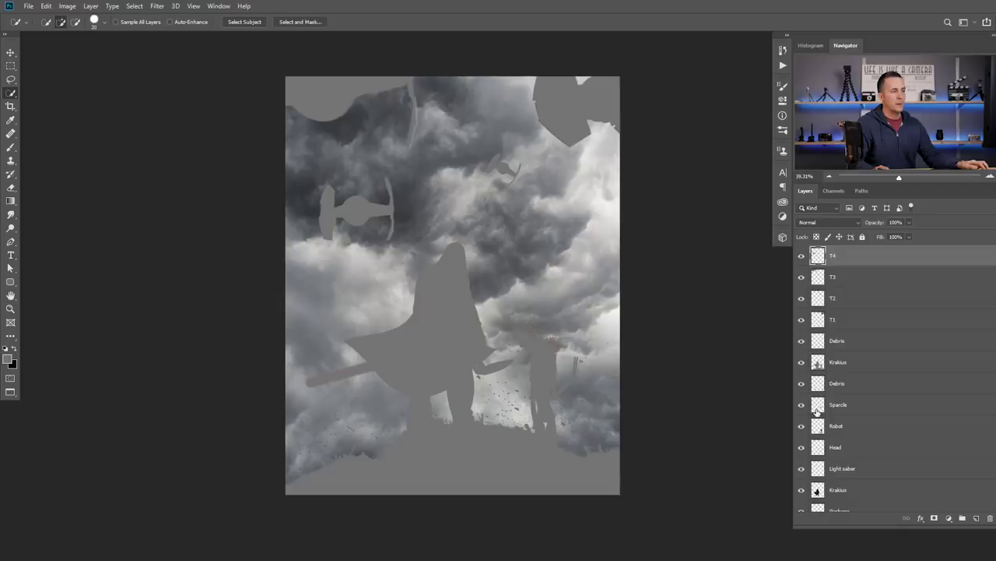
Add a background layer directly below the grey Krakius layer and fill it entirely with grey.
left_click(829, 379)
left_click(978, 519)
key("alt+BackSpace")
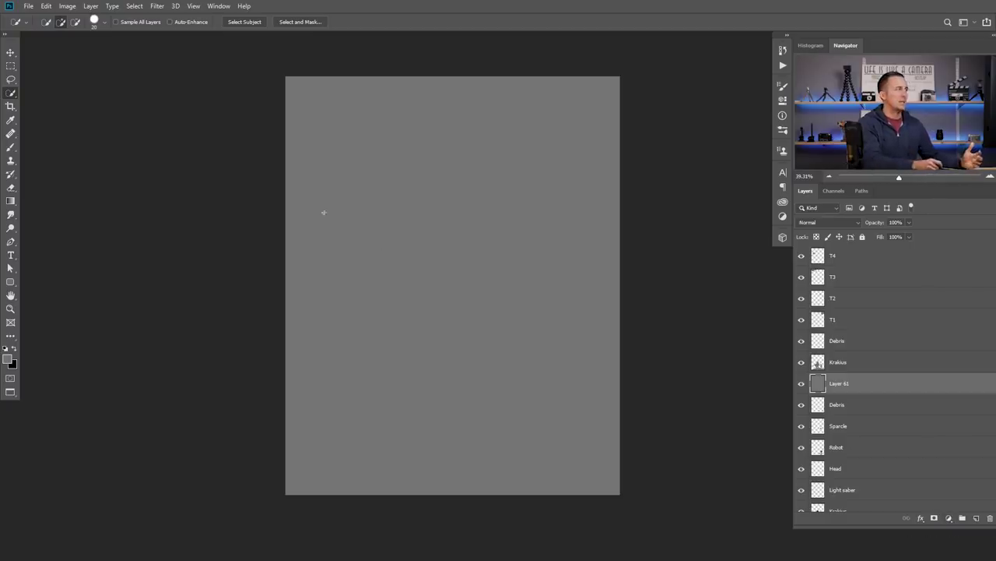
Darken the grey background layer with Curves by lowering the white point's output to 68.
key("ctrl+m")
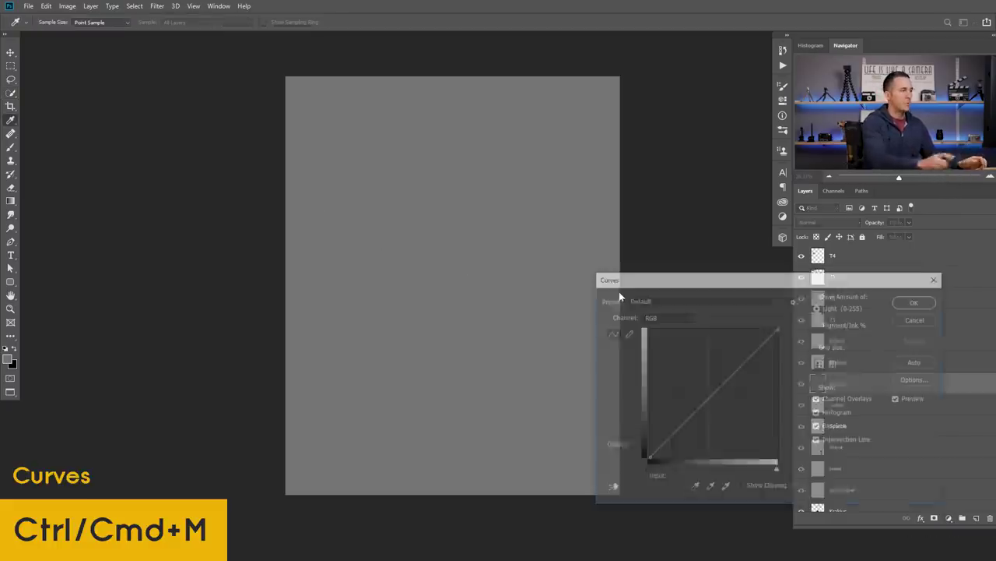
left_click_drag(782, 331, 782, 355)
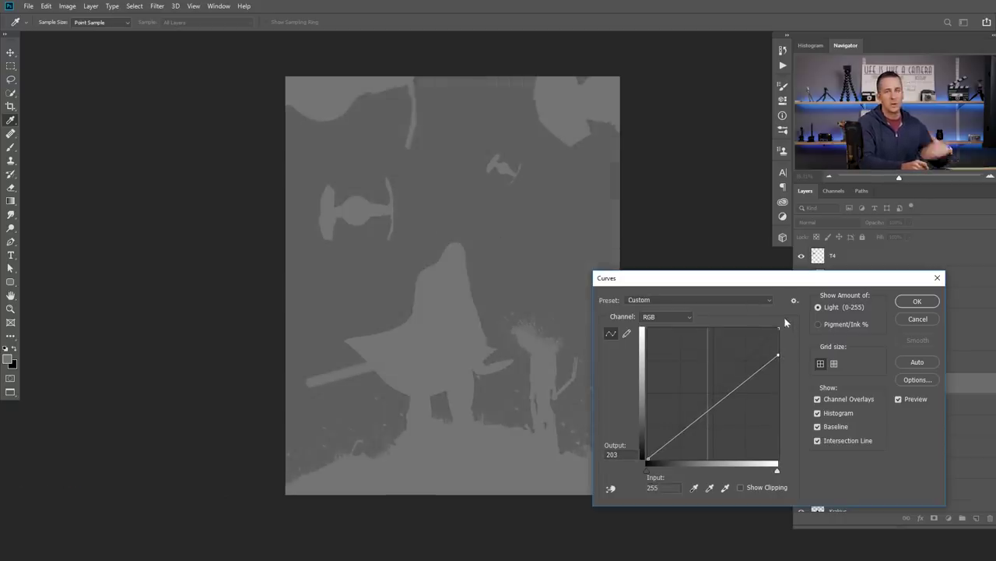
left_click_drag(766, 278, 803, 197)
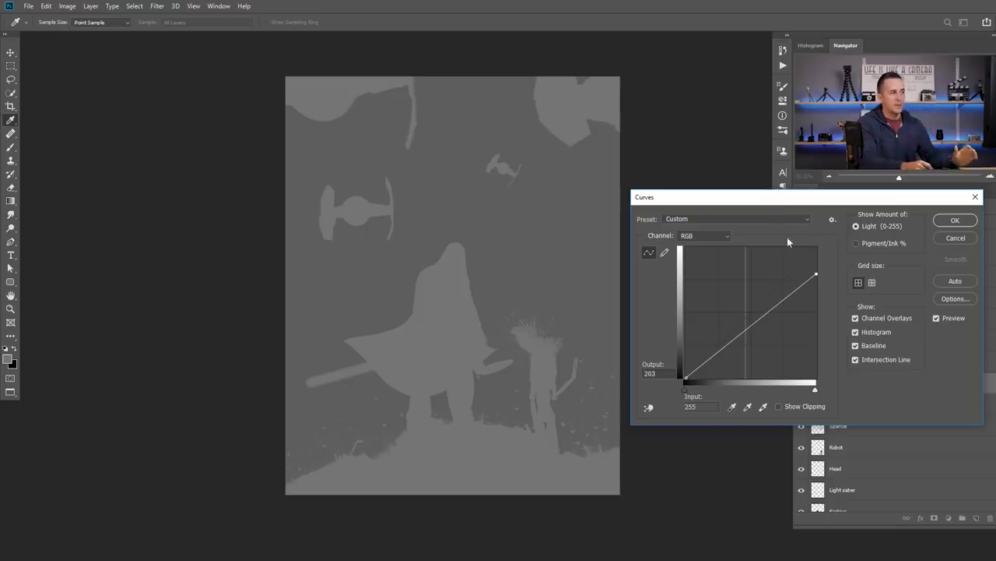
left_click_drag(816, 274, 816, 343)
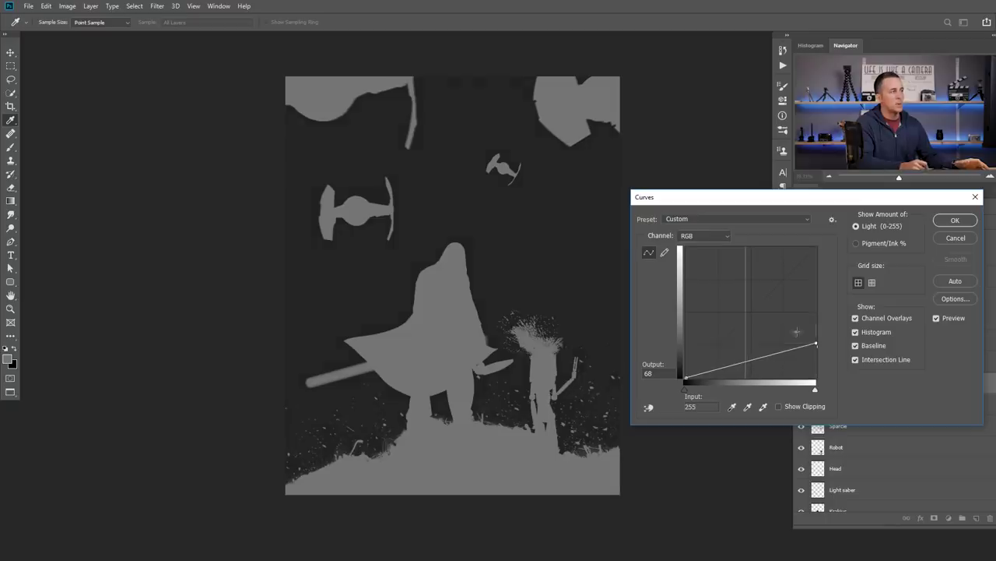
left_click(956, 223)
key("w")
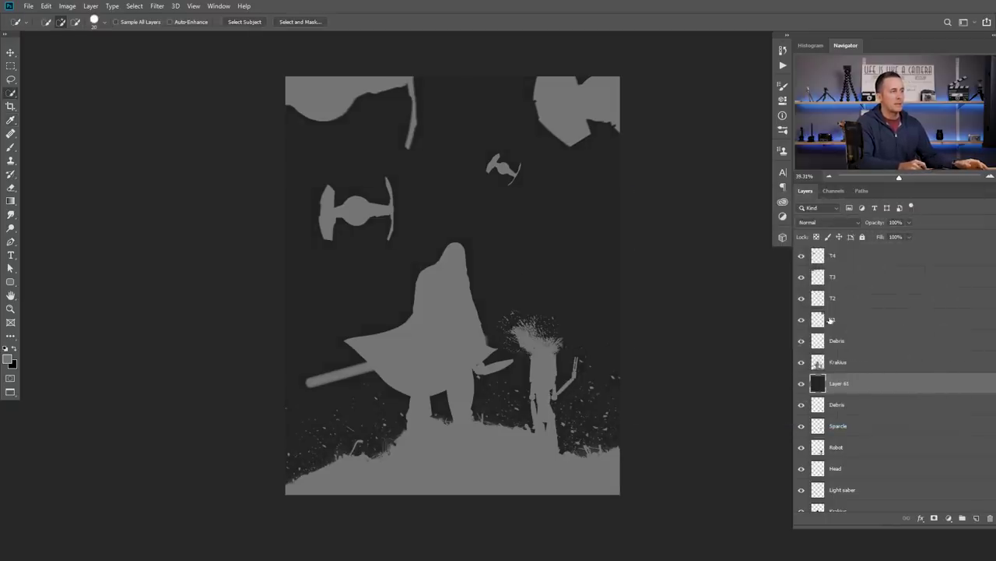
Try to brighten the grey Krakius silhouette with Curves by setting the white point's input to 164.
left_click(826, 363)
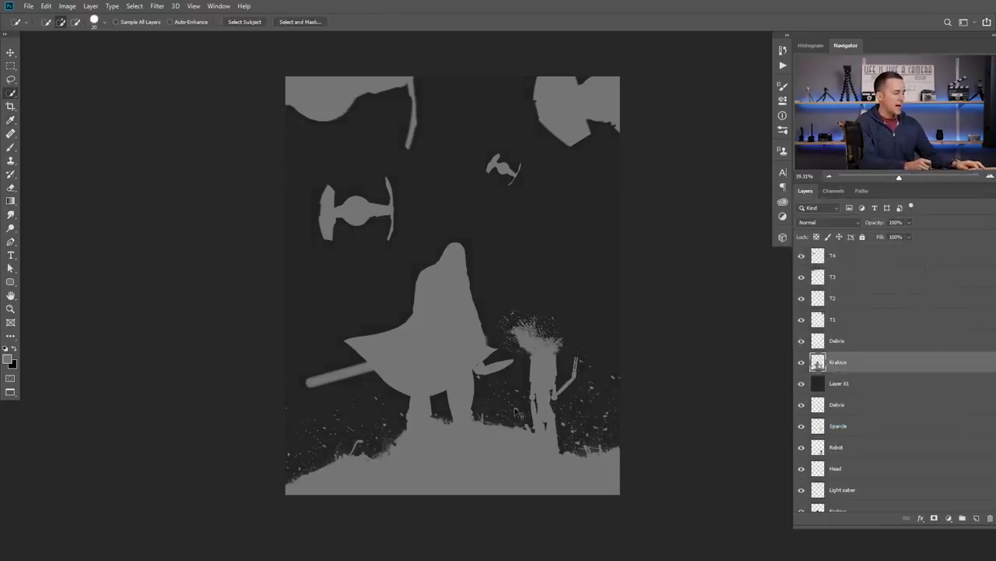
key("ctrl+m")
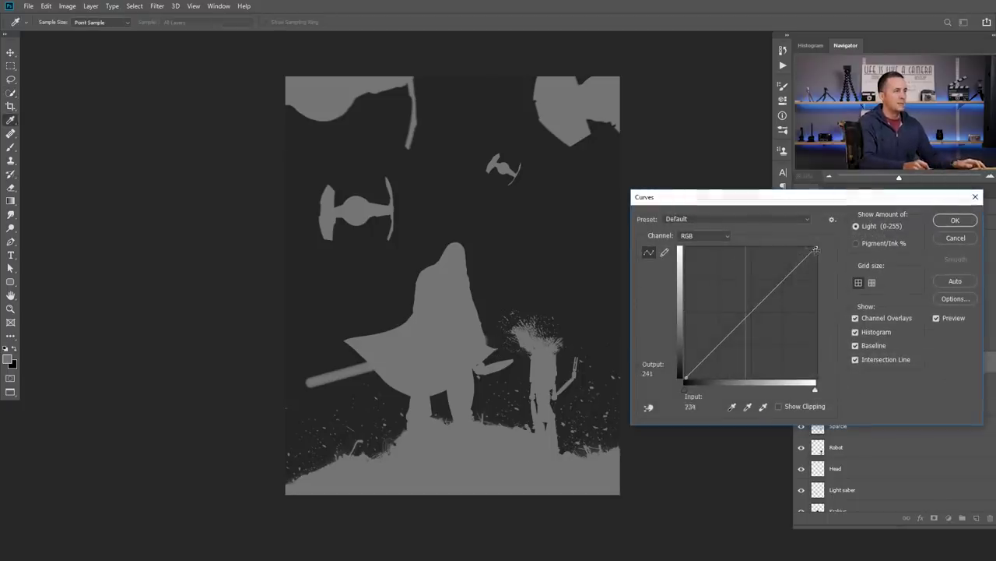
left_click_drag(817, 248, 769, 247)
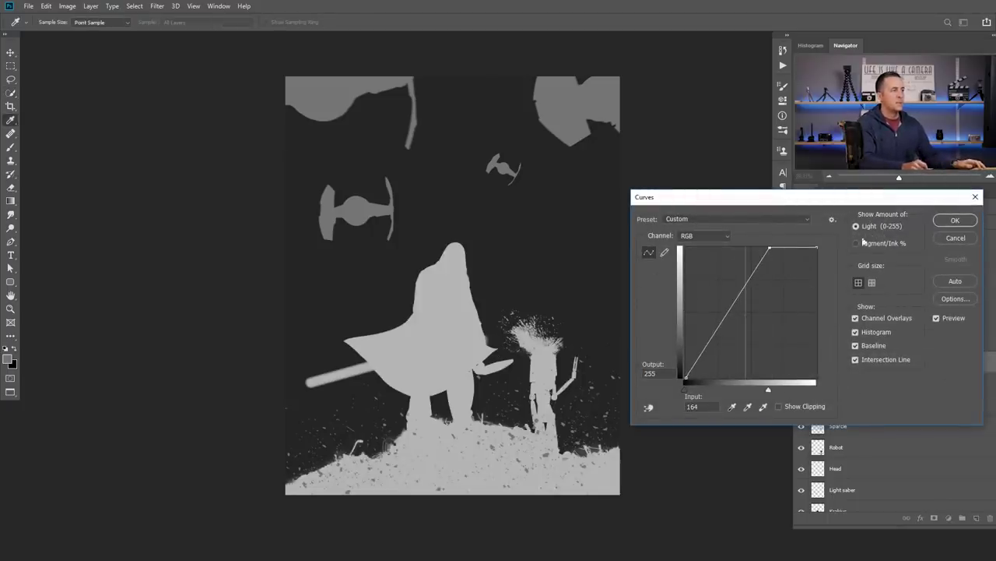
left_click(946, 223)
key("w")
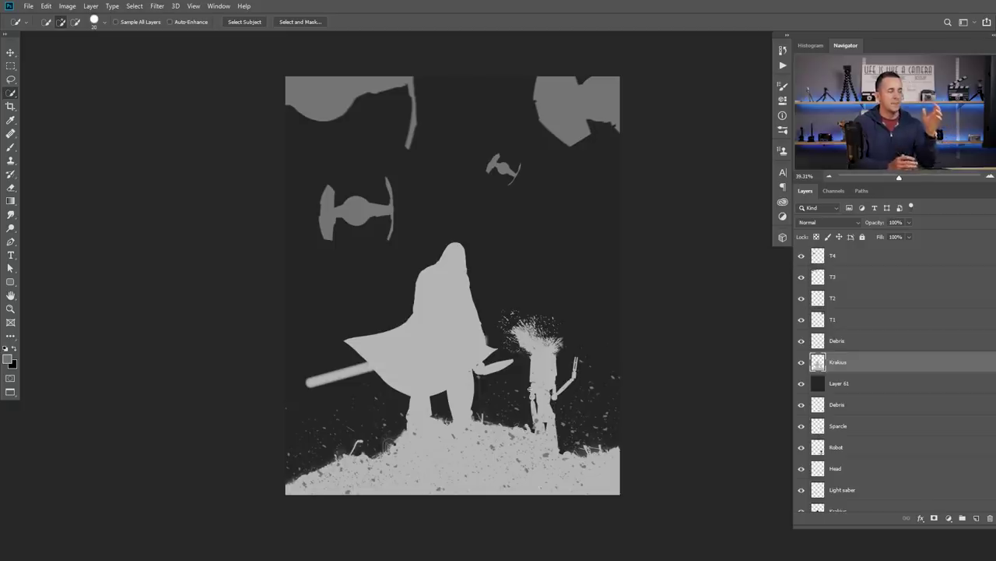
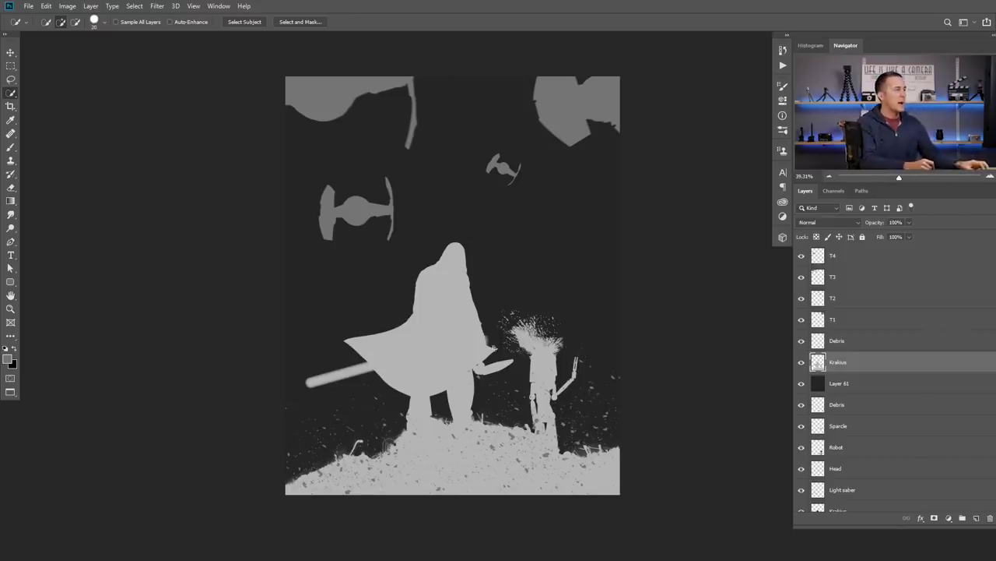
Inspect the silhouettes' edges up close and undo the Curves brightening of the Krakius layer.
scroll(493, 349, "up", 6)
left_click_drag(494, 380, 560, 348)
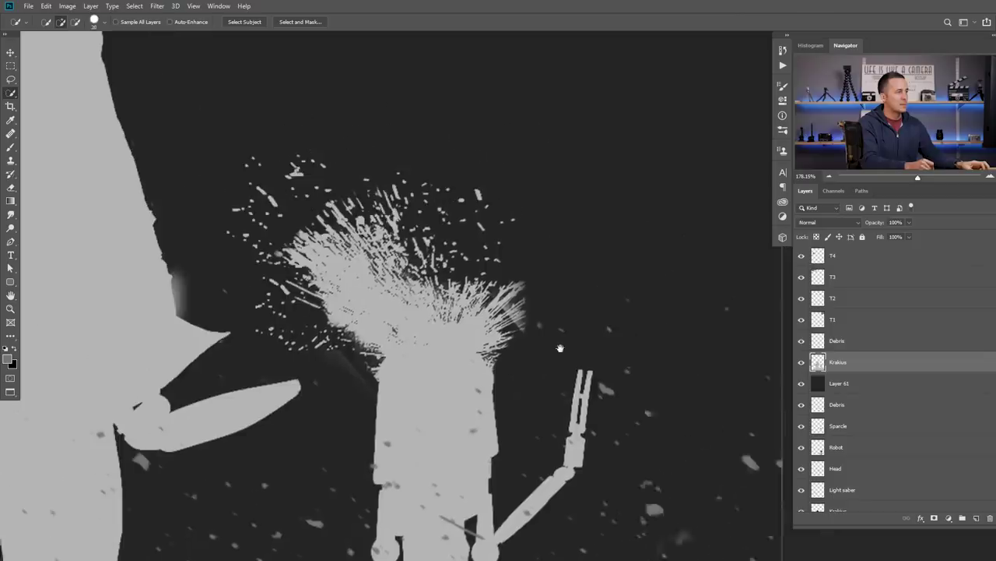
scroll(538, 344, "down", 2)
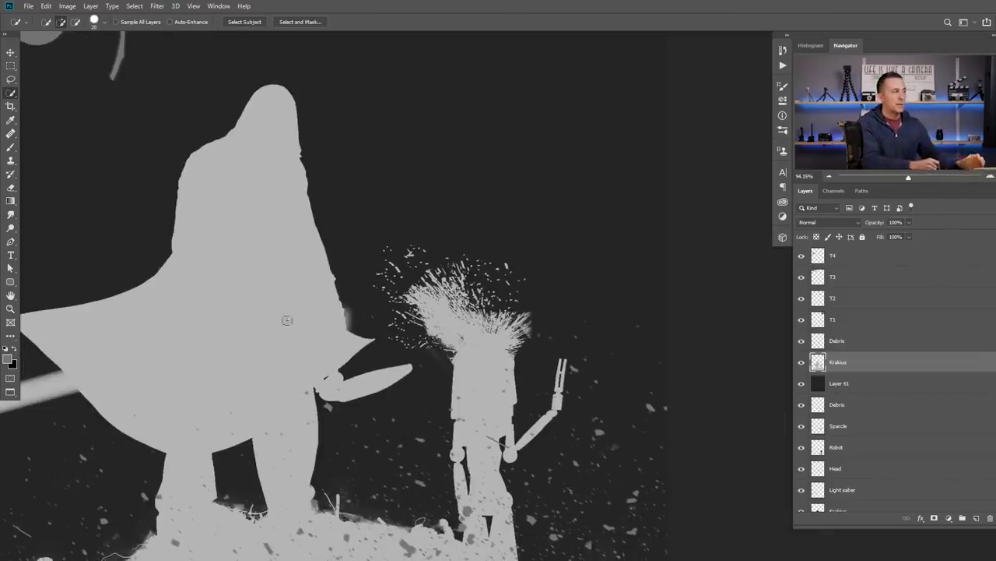
scroll(448, 358, "down", 3)
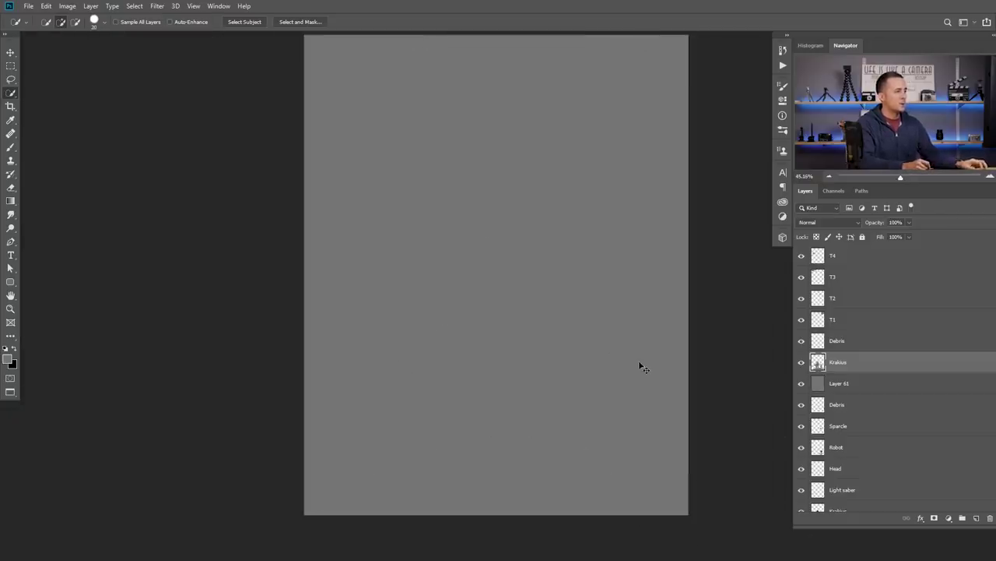
Lighten the dark background layer below Krakius with Curves by setting the white point's input to 172.
left_click(822, 383)
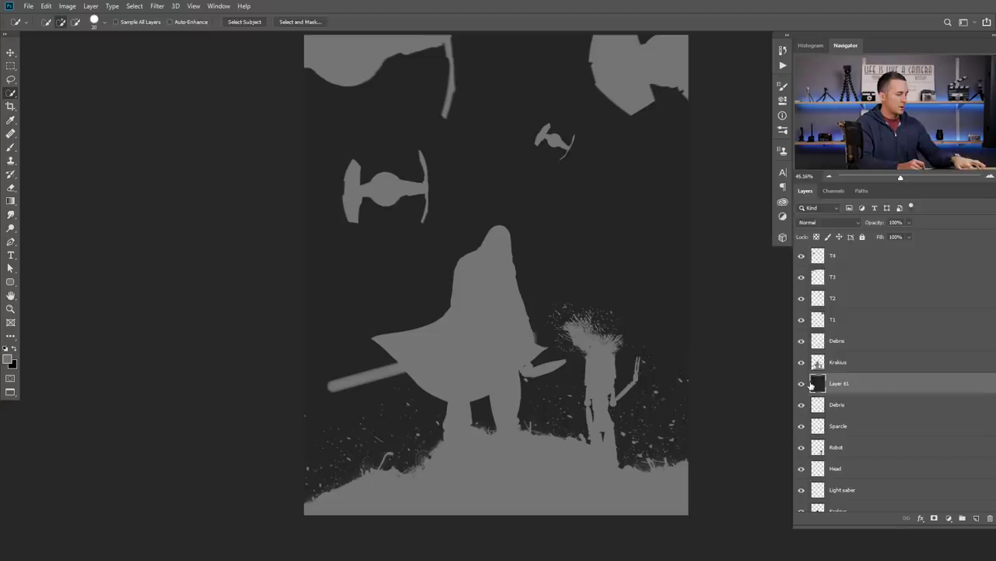
key("ctrl+m")
left_click_drag(816, 248, 775, 239)
left_click_drag(524, 334, 400, 338)
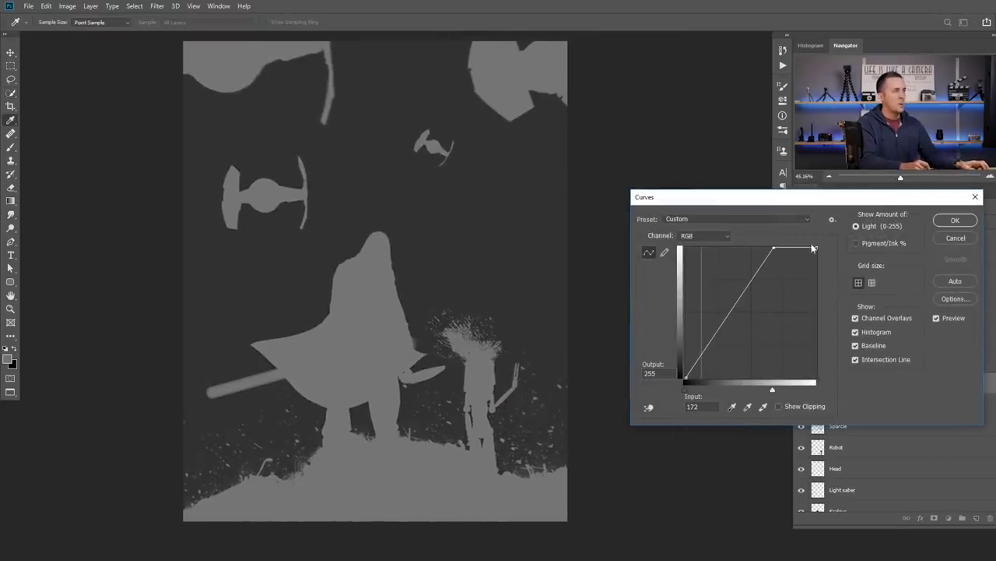
left_click(956, 221)
key("w")
Lighten the background layer a little more with a second Curves adjustment that lowers the white point's input.
scroll(453, 344, "up", 1)
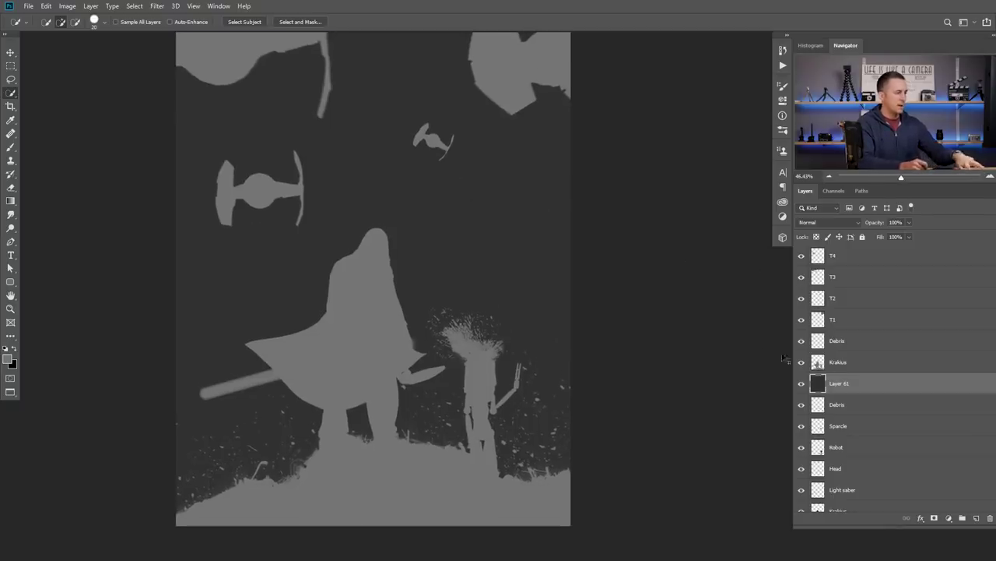
key("ctrl+m")
left_click_drag(816, 247, 785, 247)
left_click(969, 221)
key("v")
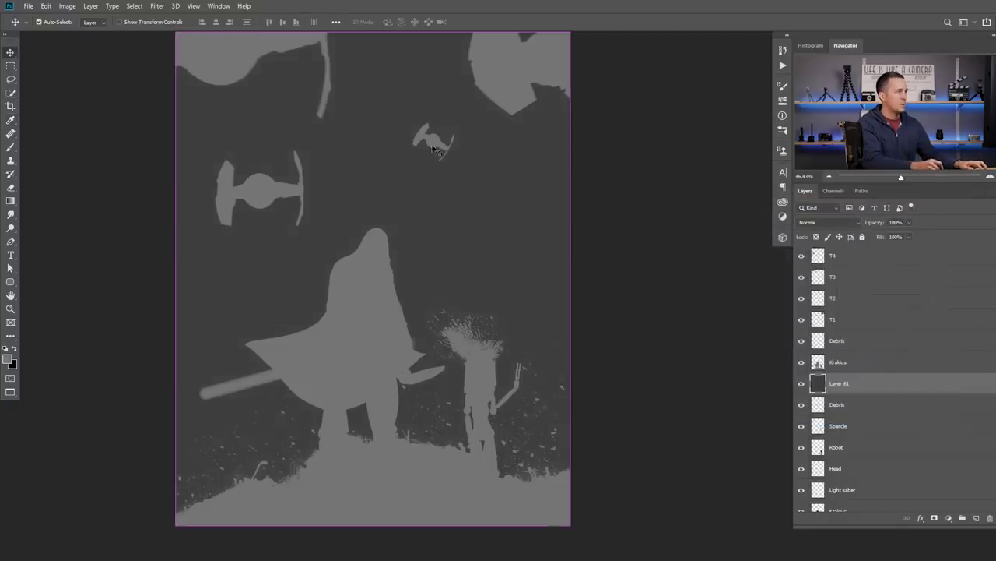
Darken the small distant TIE fighter on layer T2 with Curves by lowering the white point's output to 150.
left_click(452, 152)
key("ctrl+m")
left_click_drag(805, 212, 719, 210)
left_click_drag(800, 212, 776, 210)
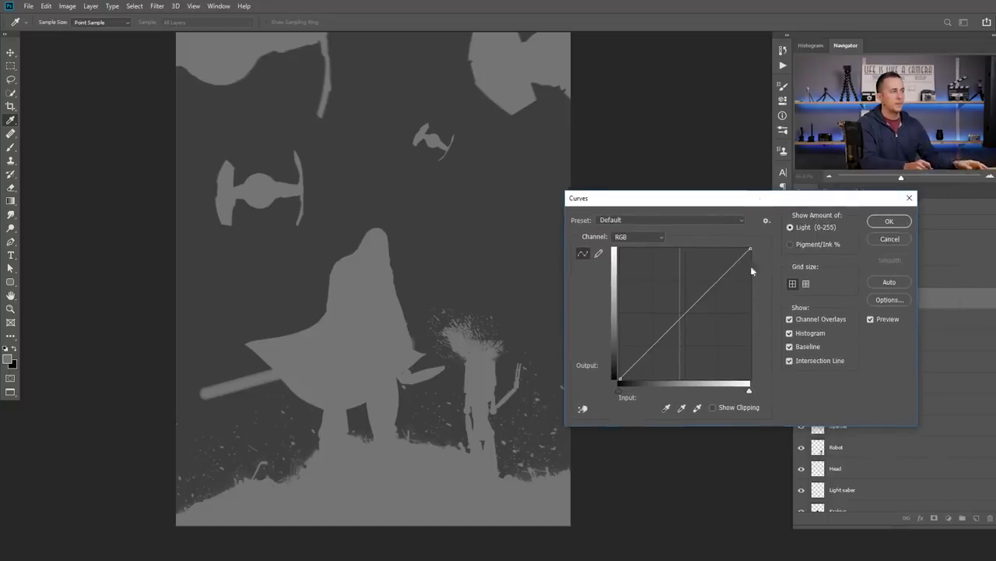
left_click_drag(751, 250, 763, 302)
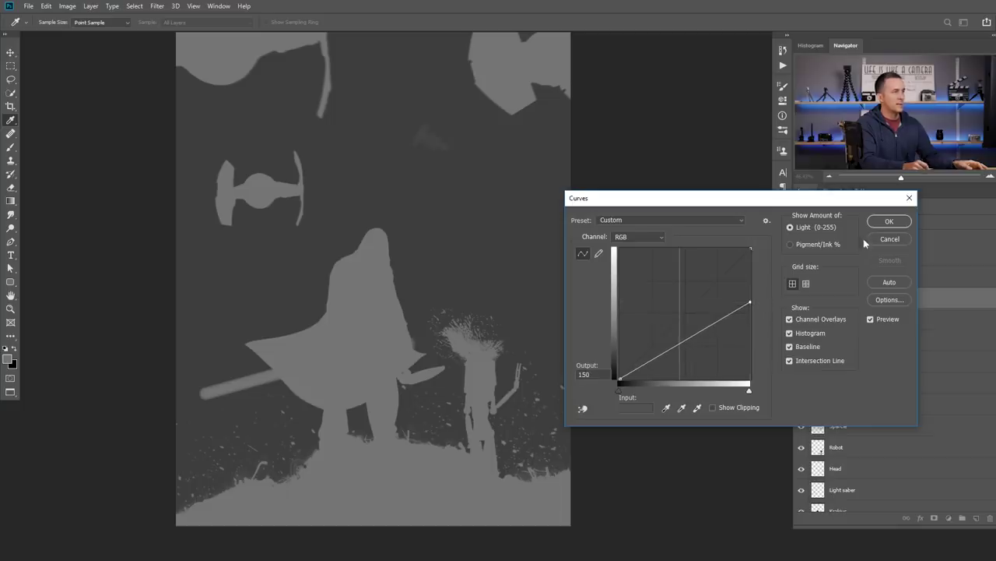
left_click(889, 221)
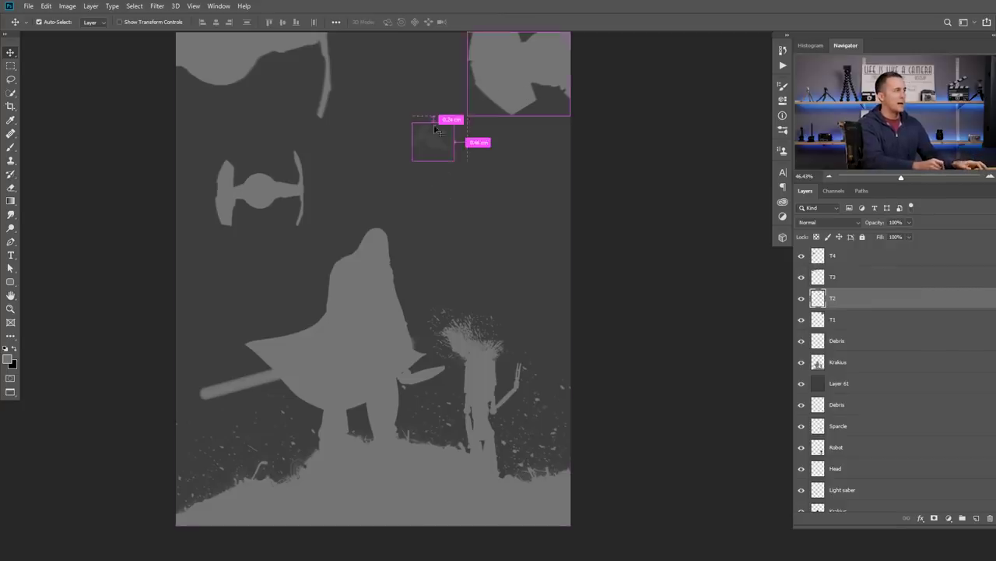
Darken the mid-distance TIE fighter on layer T4 with Curves by lowering the white point's output.
left_click(432, 140, "ctrl")
key("ctrl+m")
left_click_drag(751, 248, 775, 294)
left_click(889, 221)
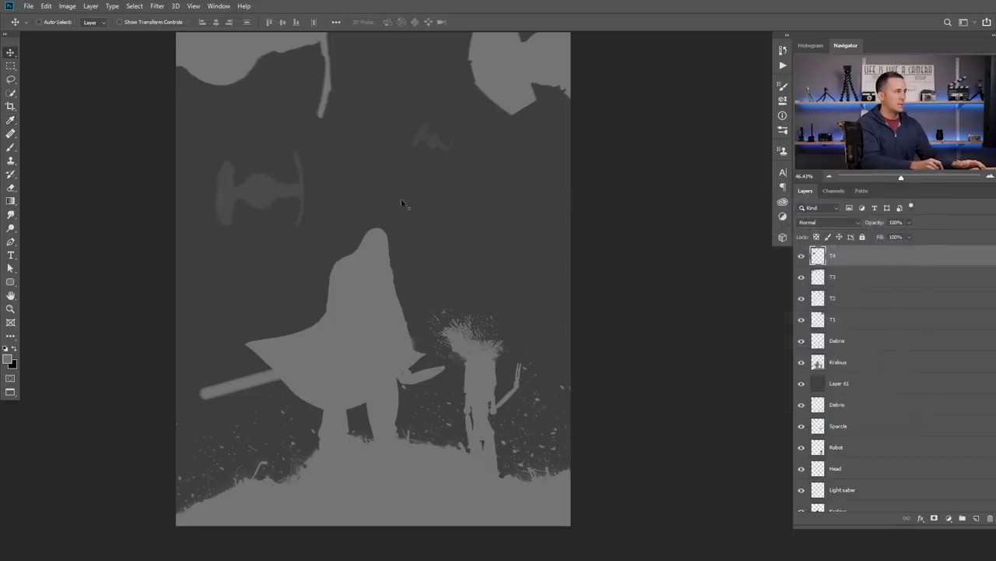
Darken the large cropped ship on layer T1 slightly with Curves by setting the white point's output to 218.
left_click(504, 63)
key("ctrl+m")
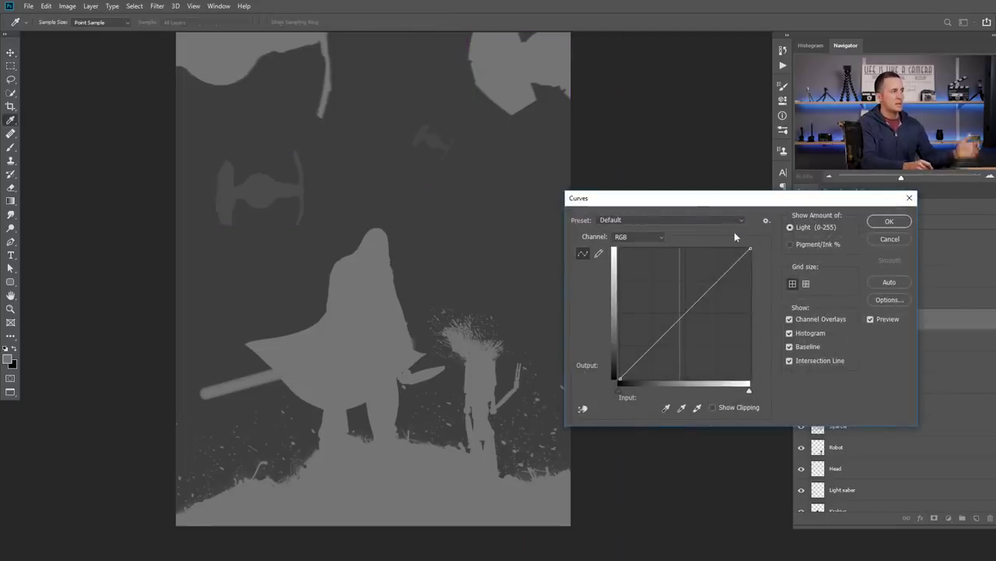
left_click_drag(750, 249, 763, 271)
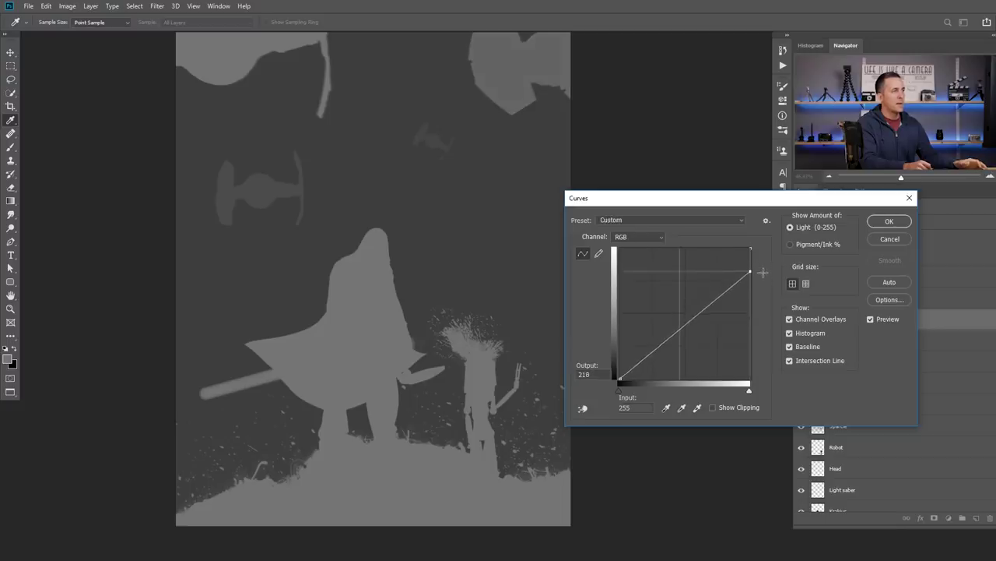
left_click(889, 221)
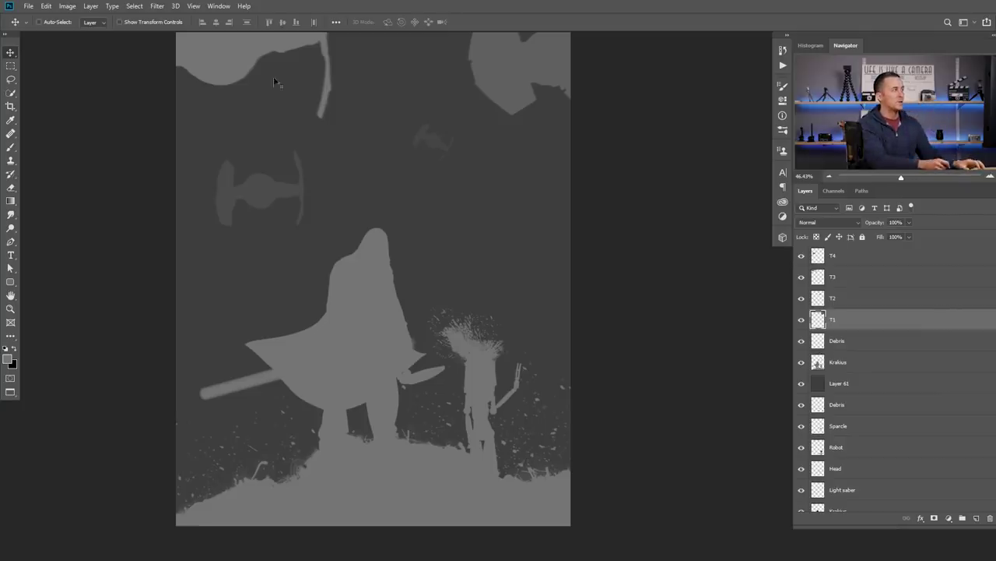
Darken the nearest TIE fighter on layer T3 very slightly with Curves by lowering the white point's output to 245.
left_click(403, 172, "ctrl")
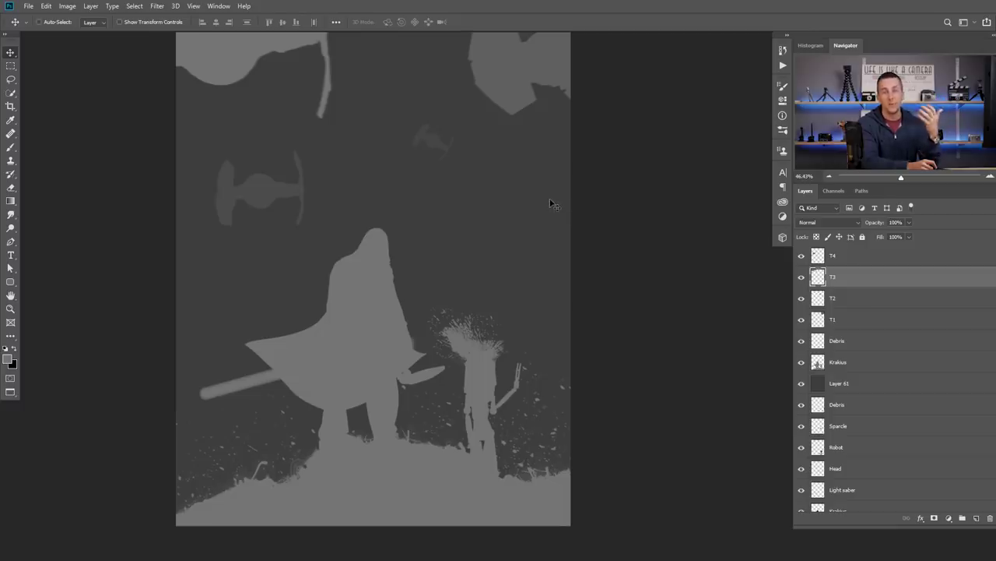
key("ctrl")
key("ctrl+m")
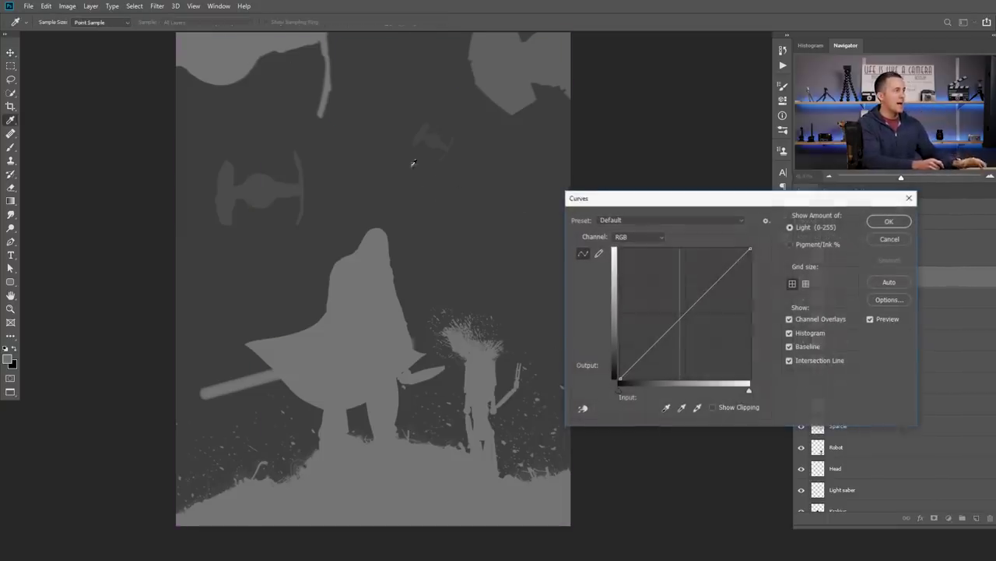
left_click(749, 249)
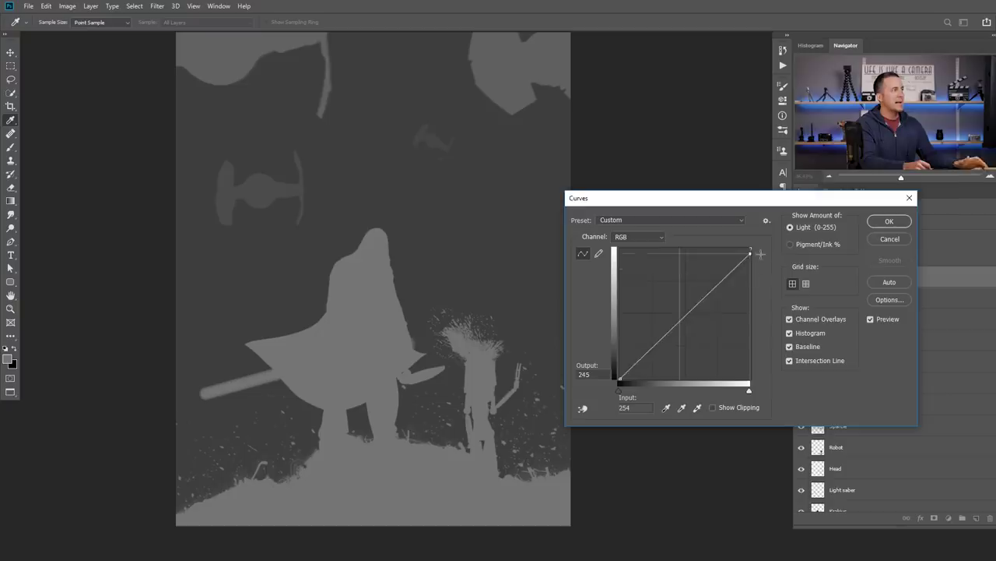
left_click(890, 222)
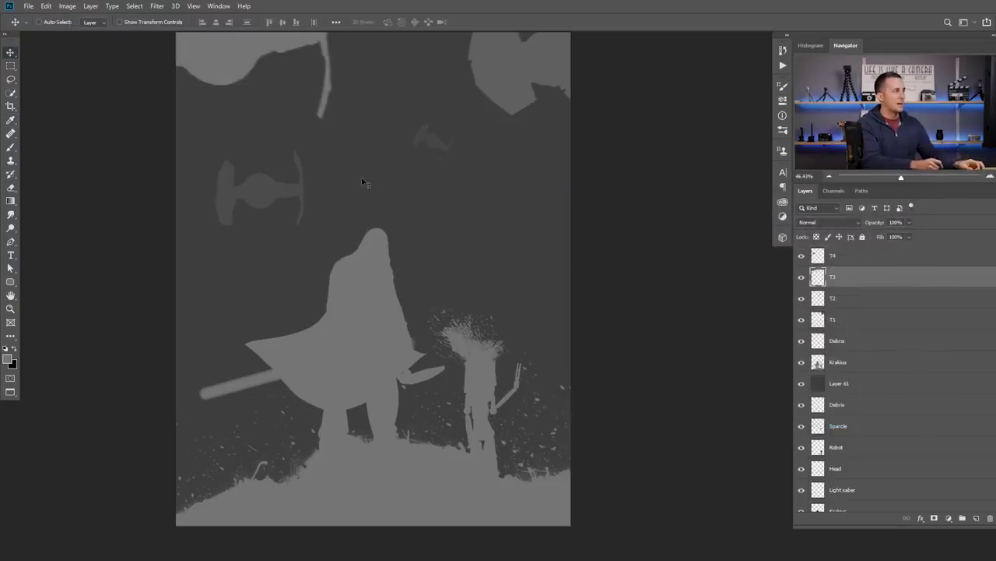
Lighten the Debris layer above Krakius slightly with Curves by setting the white point's input to 236.
key("ctrl")
left_click(372, 330, "ctrl")
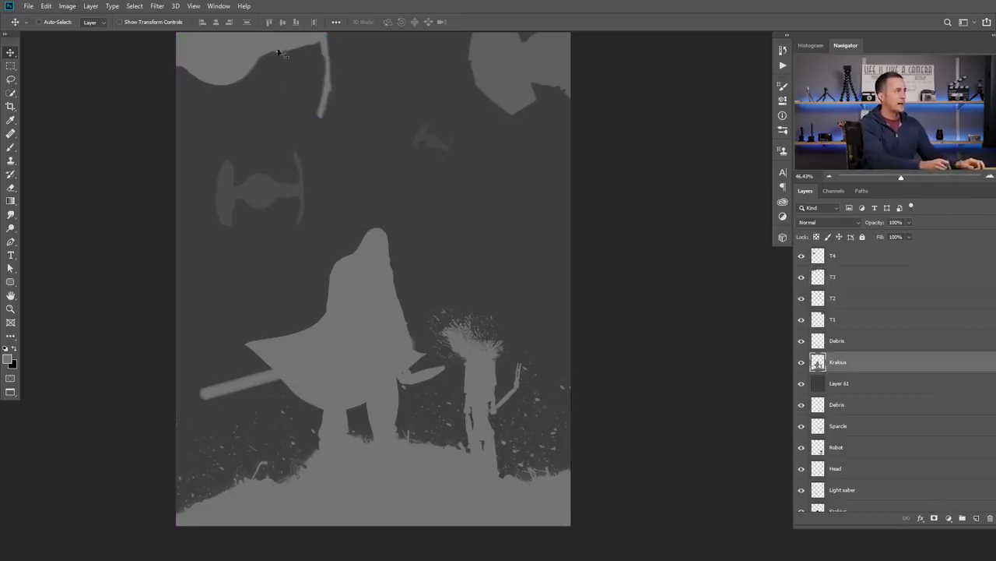
scroll(462, 424, "up", 2)
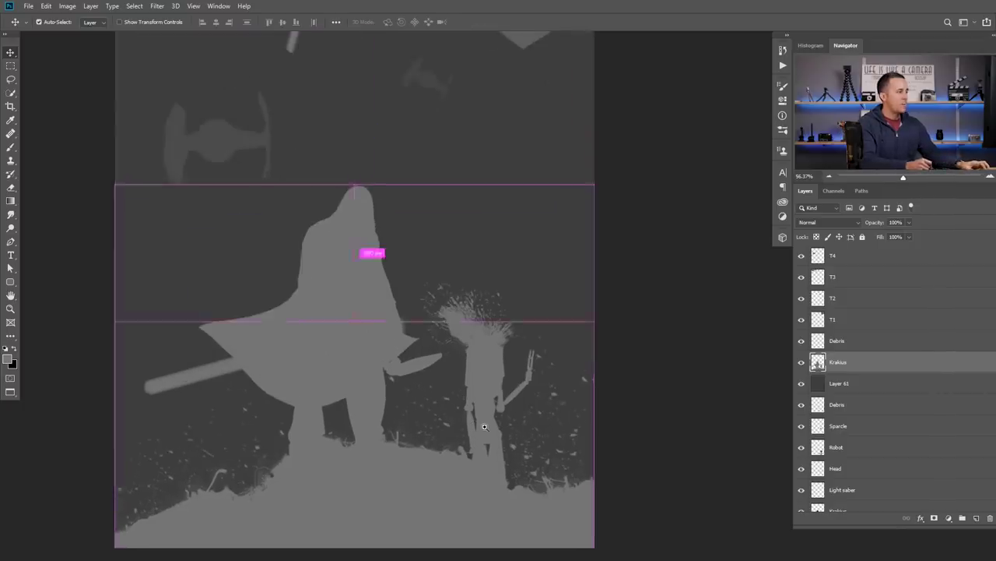
left_click(576, 455)
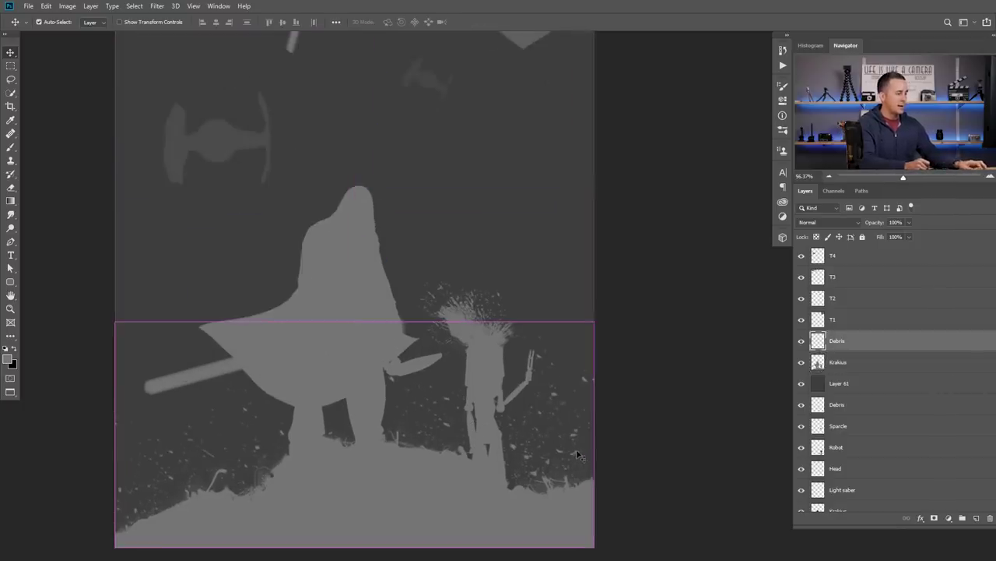
key("ctrl+m")
left_click_drag(751, 249, 740, 247)
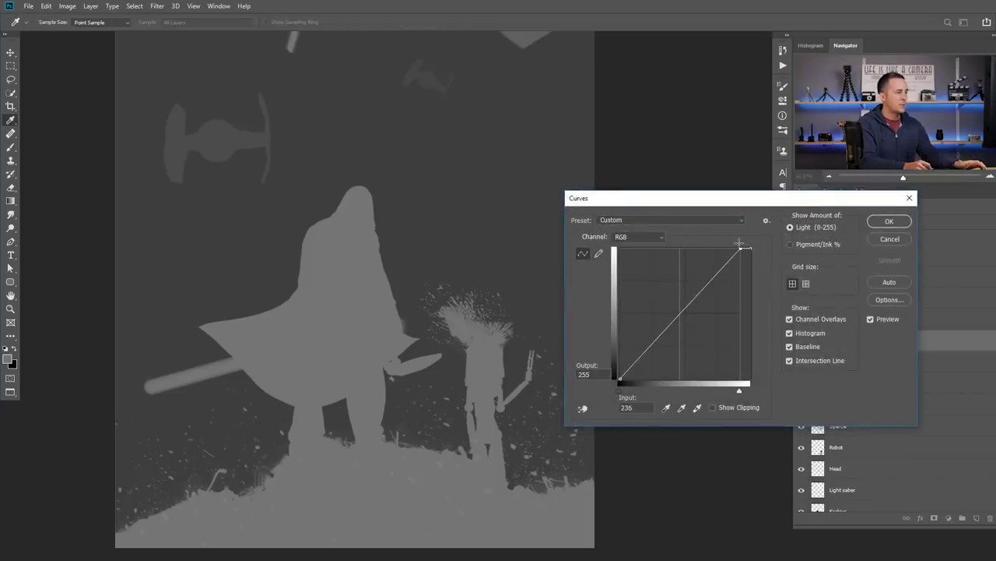
left_click(894, 224)
scroll(507, 333, "down", 3)
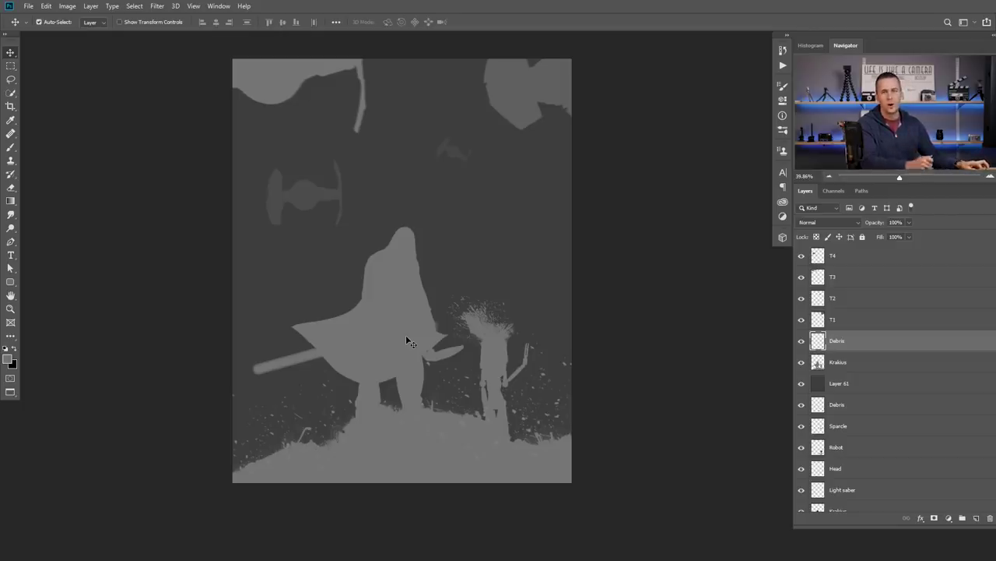
Export the depth map for the web as a PNG-24 named Star Wars_depth on the Desktop.
key("ctrl+alt+shift+s")
left_click(566, 439)
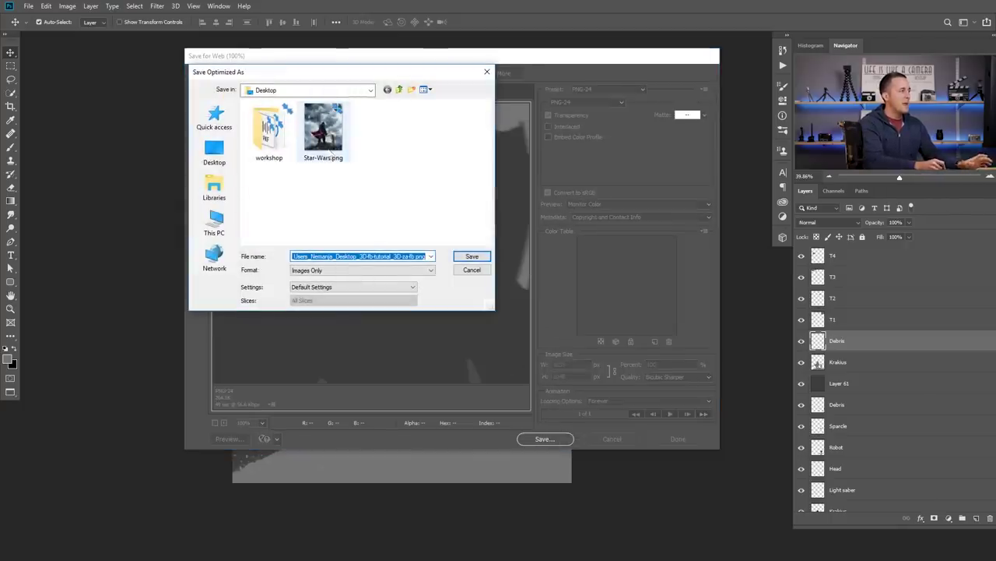
type("Star Wars_depth")
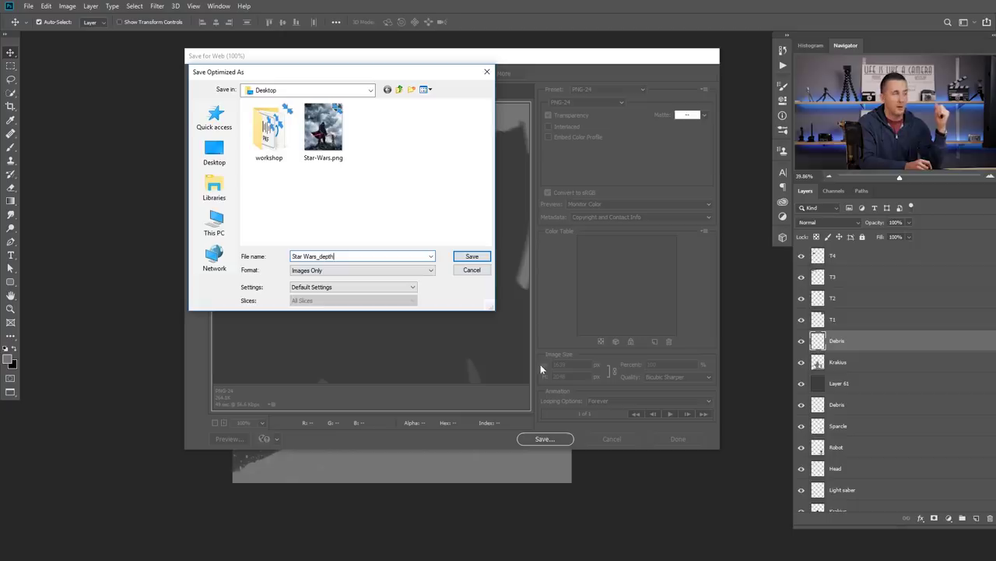
left_click(473, 256)
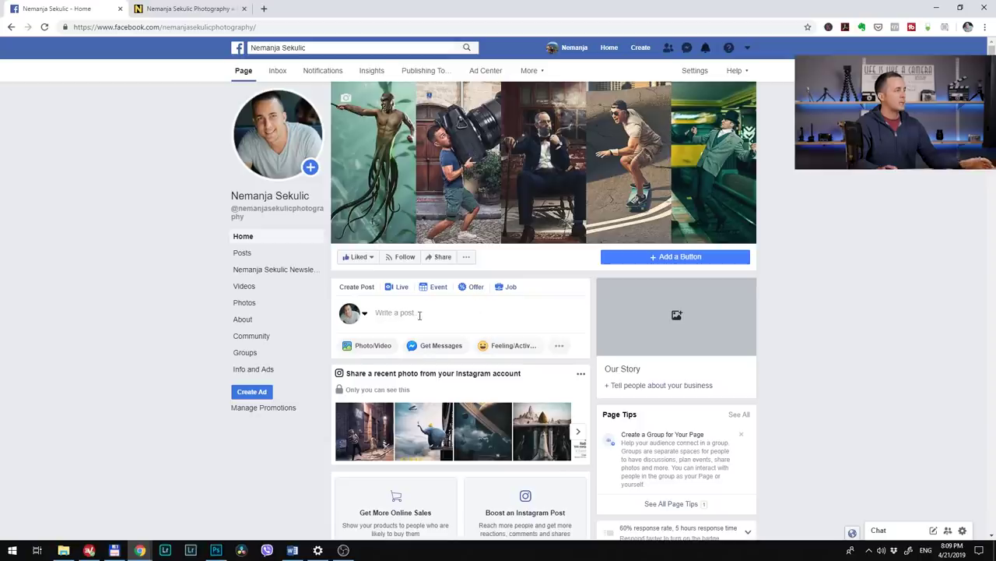
Switch to the Facebook page, preview the Star Wars image and its depth map as a 3D photo post, and discard the photo.
left_click(419, 313)
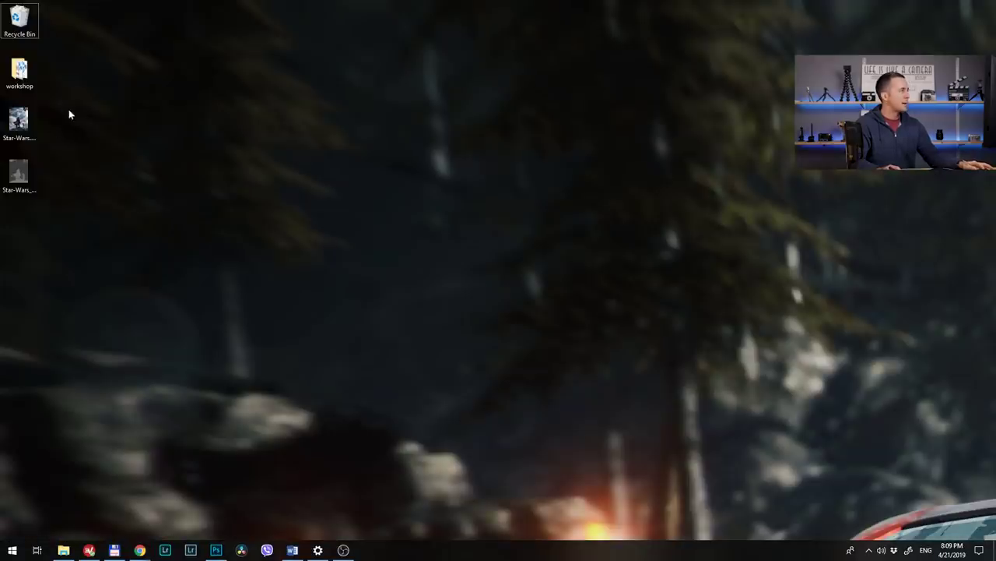
left_click_drag(69, 114, 456, 398)
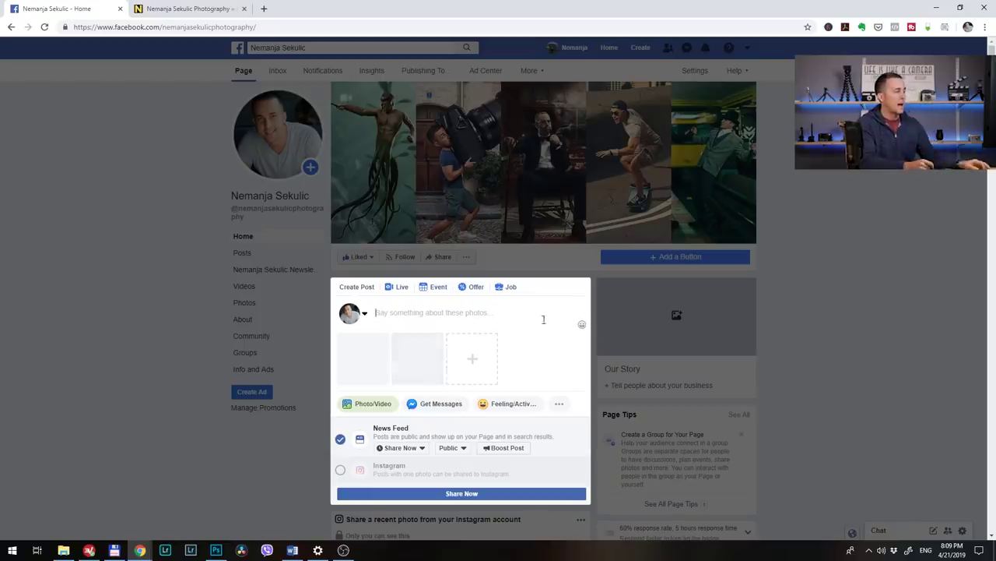
scroll(632, 355, "down", 4)
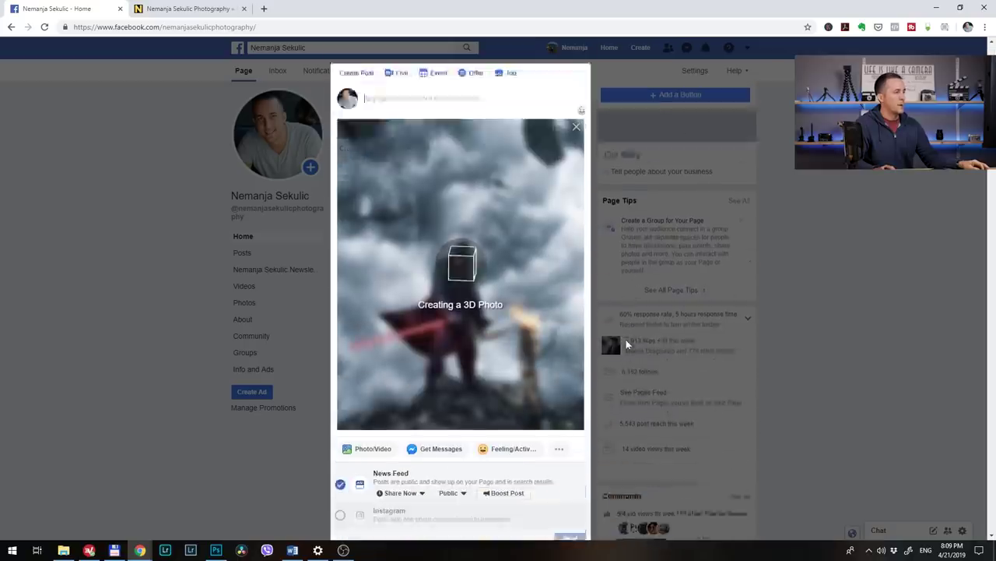
scroll(625, 339, "up", 2)
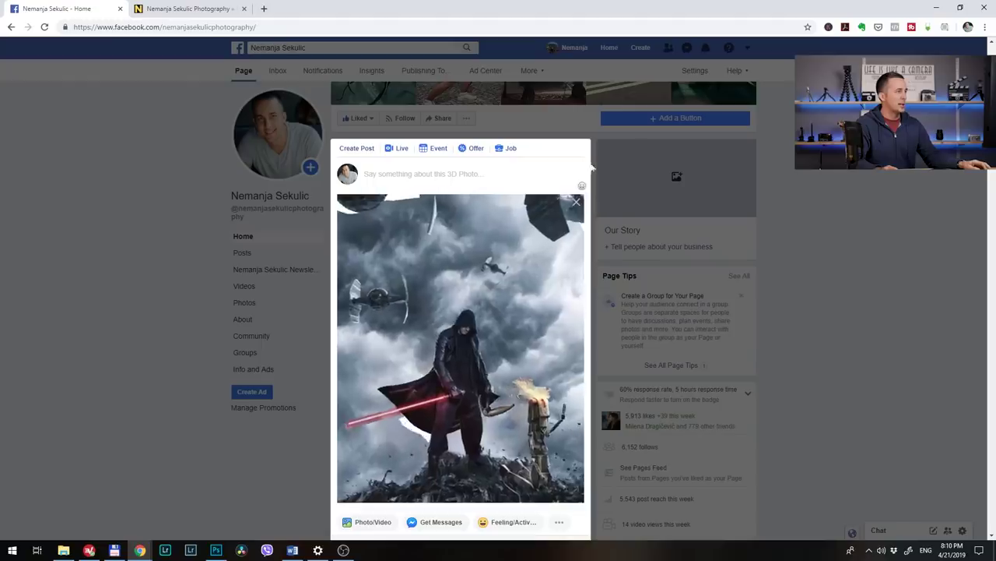
left_click(576, 201)
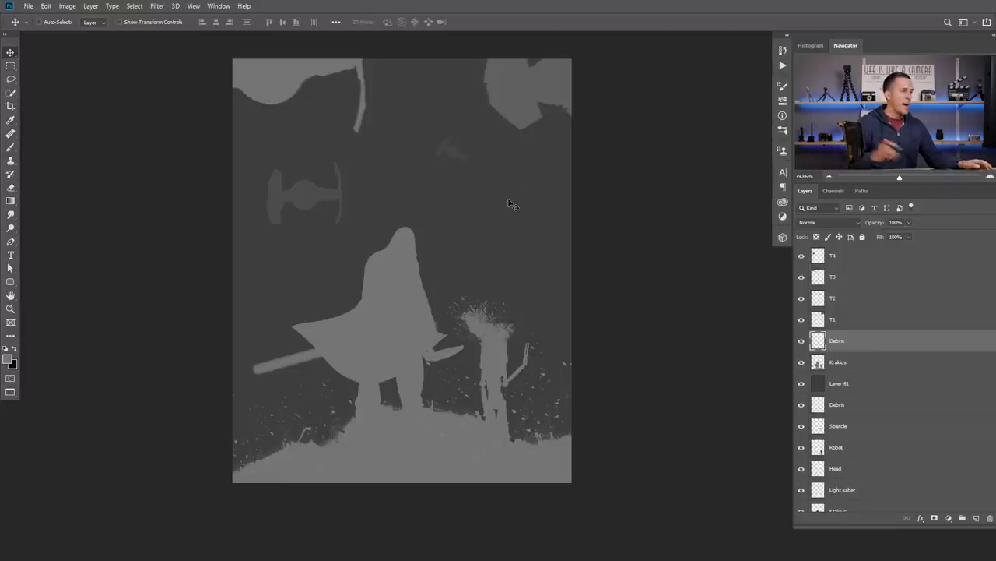
Back in Photoshop, erase the soft smudge along the cloak edge facing the robot on the Krakius layer with a small, roughly 15 px eraser.
scroll(429, 305, "up", 4)
scroll(477, 371, "up", 2)
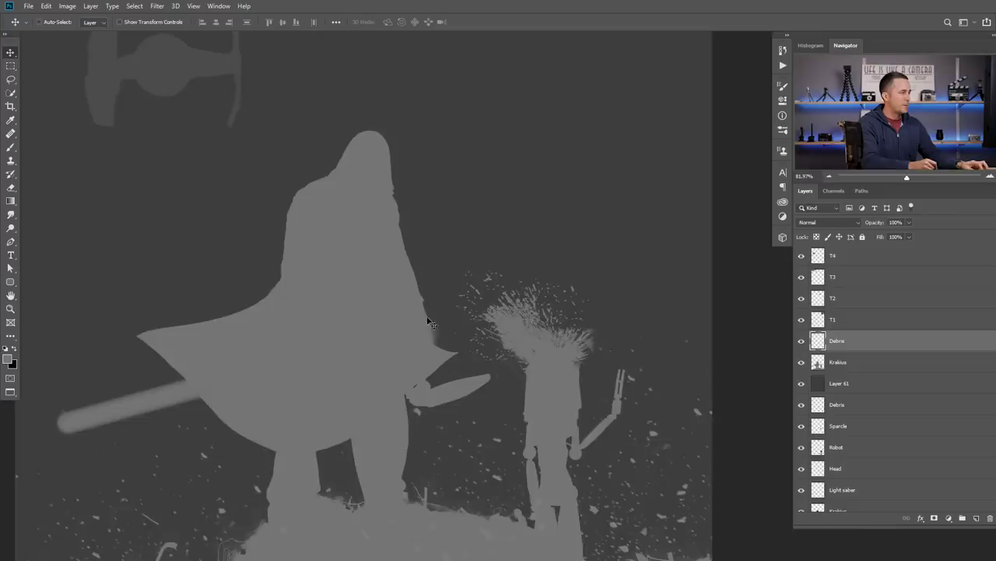
scroll(444, 341, "up", 3)
left_click(430, 348)
key("e")
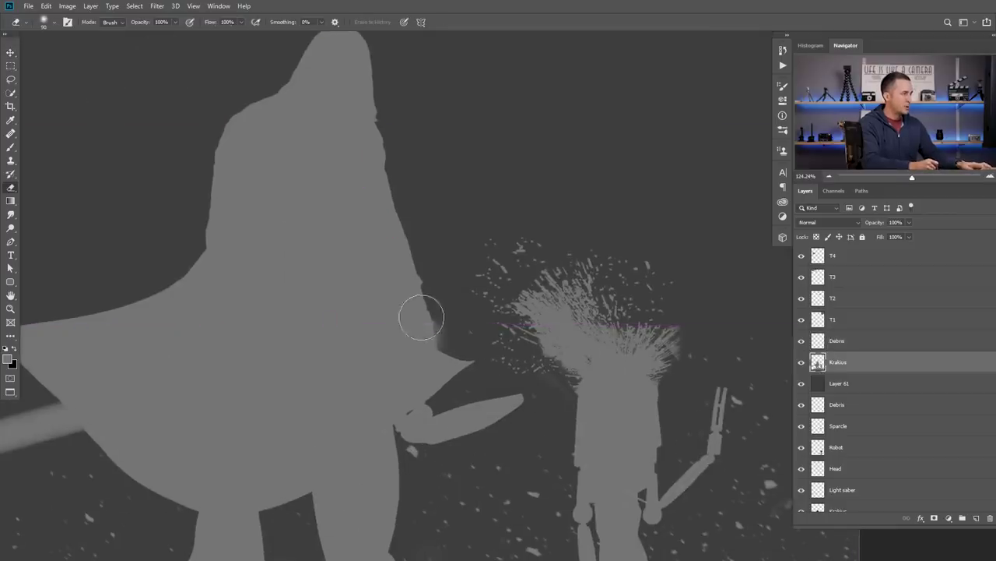
scroll(450, 325, "up", 1)
key("bracketleft")
key("bracketleft")
key("bracketleft")
key("bracketleft")
key("bracketleft")
key("bracketleft")
key("bracketleft")
key("bracketleft")
key("bracketleft")
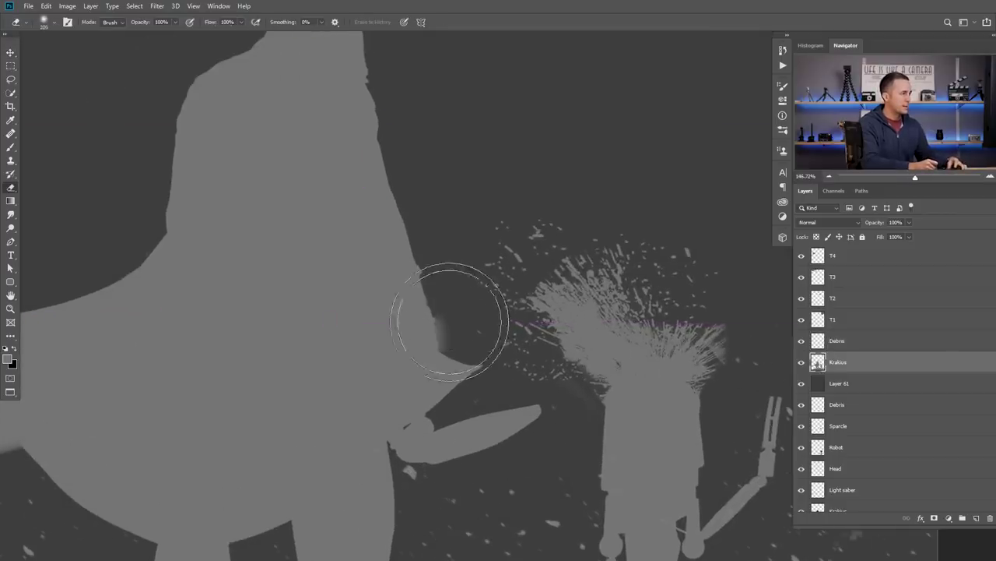
key("bracketleft")
key("bracketleft")
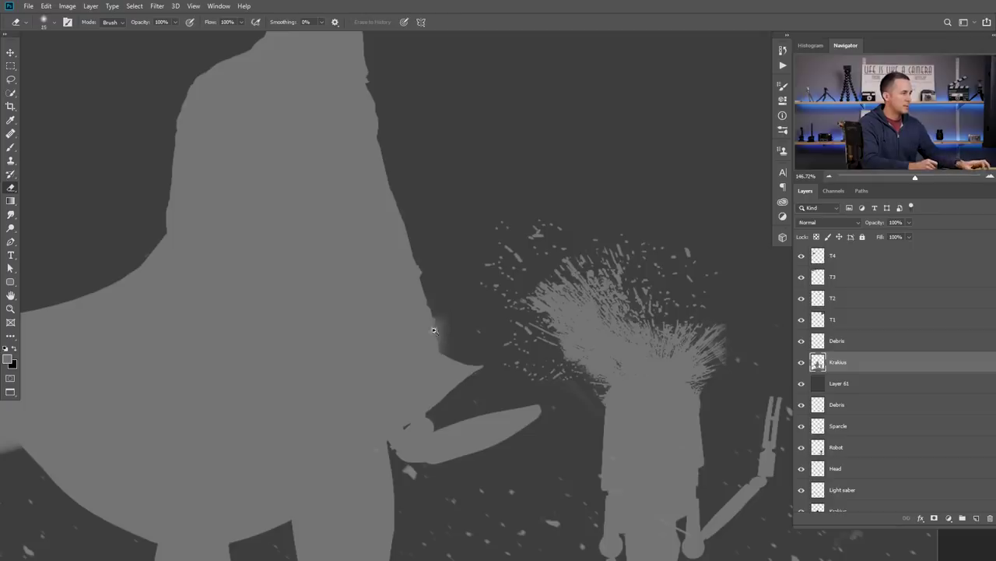
scroll(434, 330, "up", 3)
right_click(453, 322)
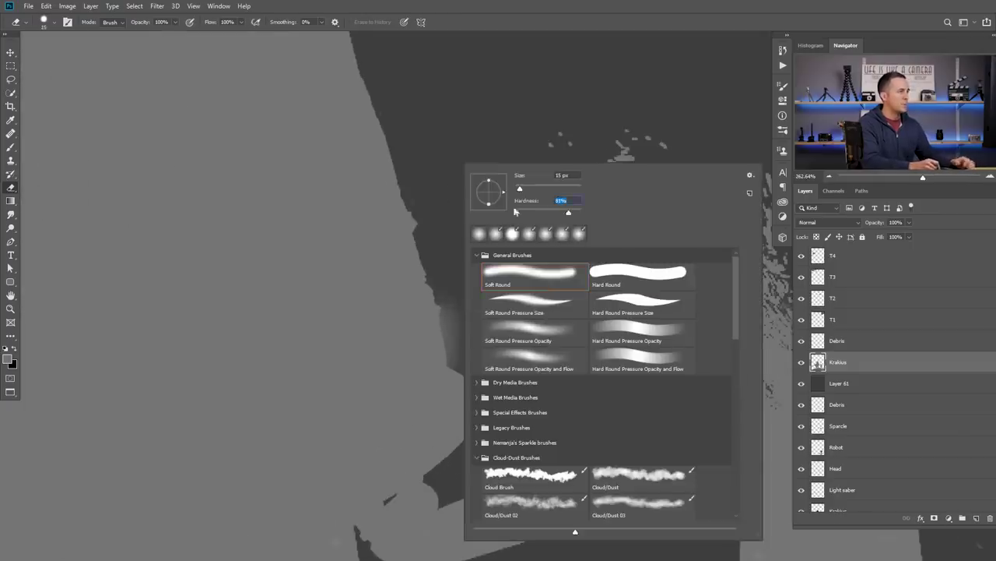
left_click(438, 186)
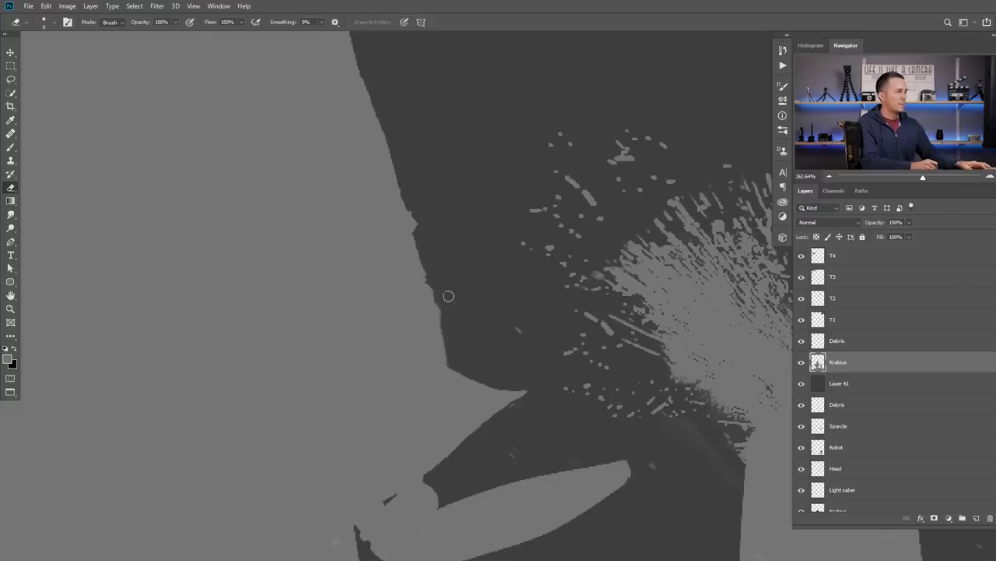
Clean up the soft haze around the robot's neck and head sparks on the Krakius layer with the small eraser.
scroll(482, 304, "down", 3)
scroll(529, 284, "right", 4)
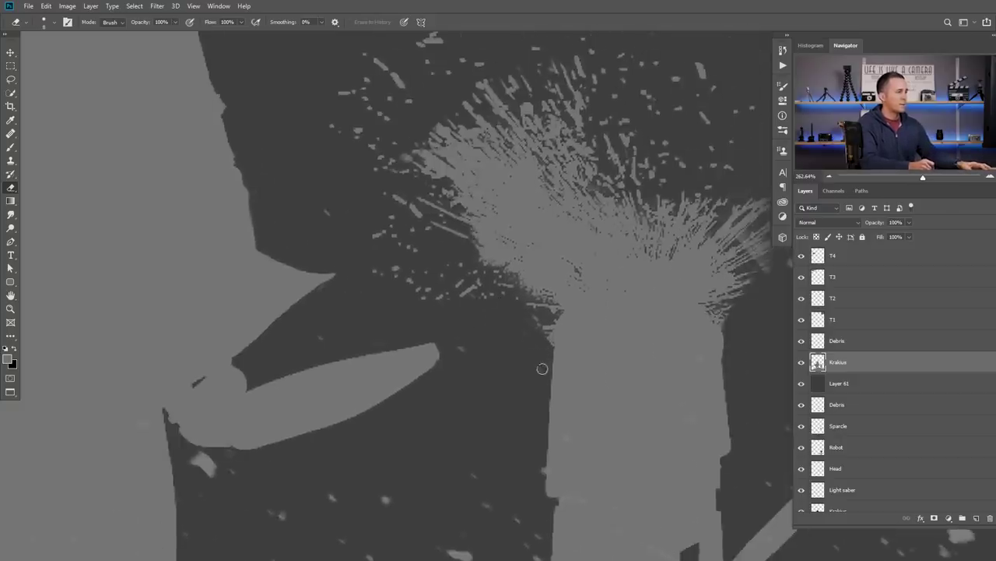
scroll(514, 358, "right", 6)
scroll(514, 358, "up", 1)
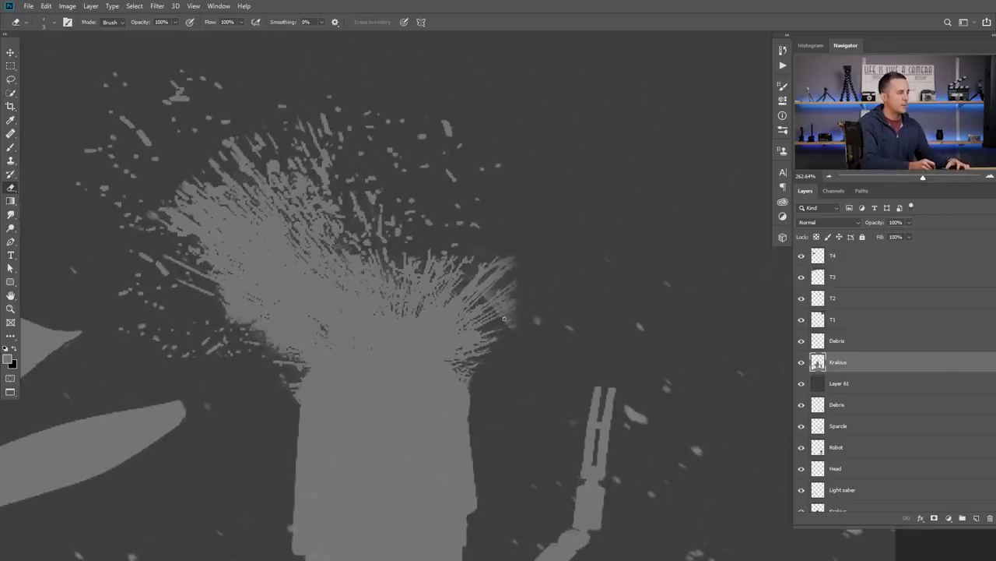
scroll(490, 294, "down", 10)
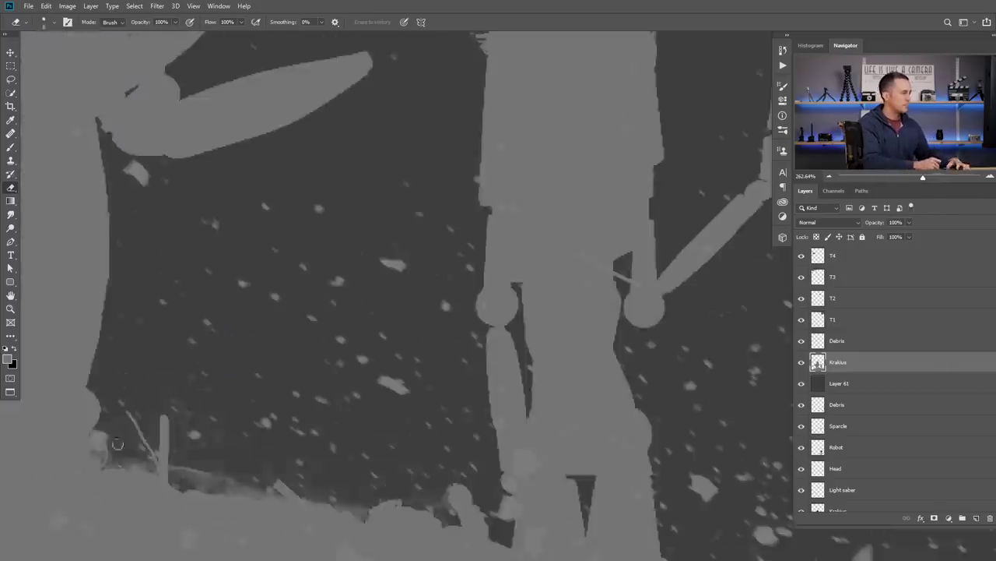
Paint over the joint where the lightsaber meets the cloak on the Krakius layer with a soft 40 px brush.
scroll(417, 278, "up", 2)
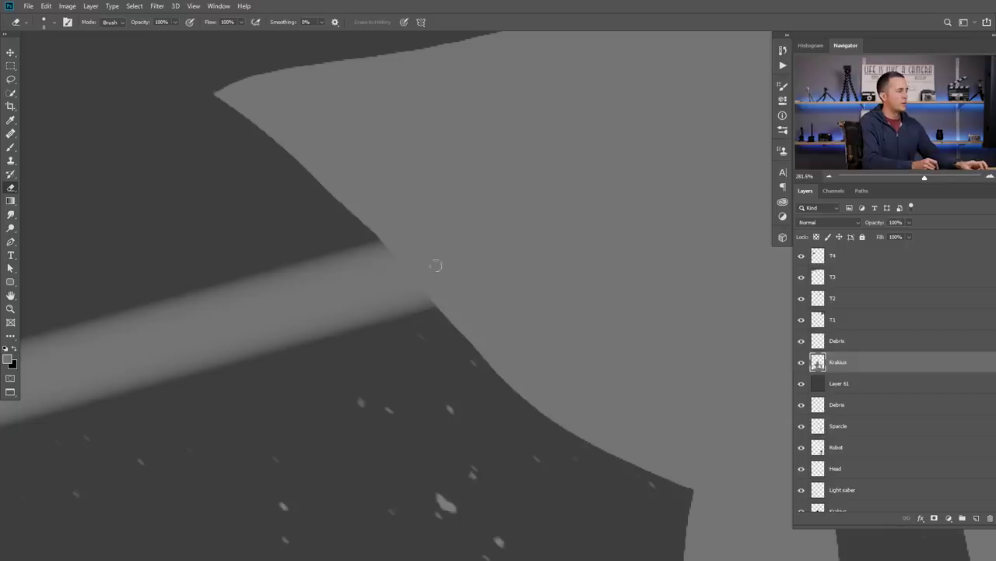
key("b")
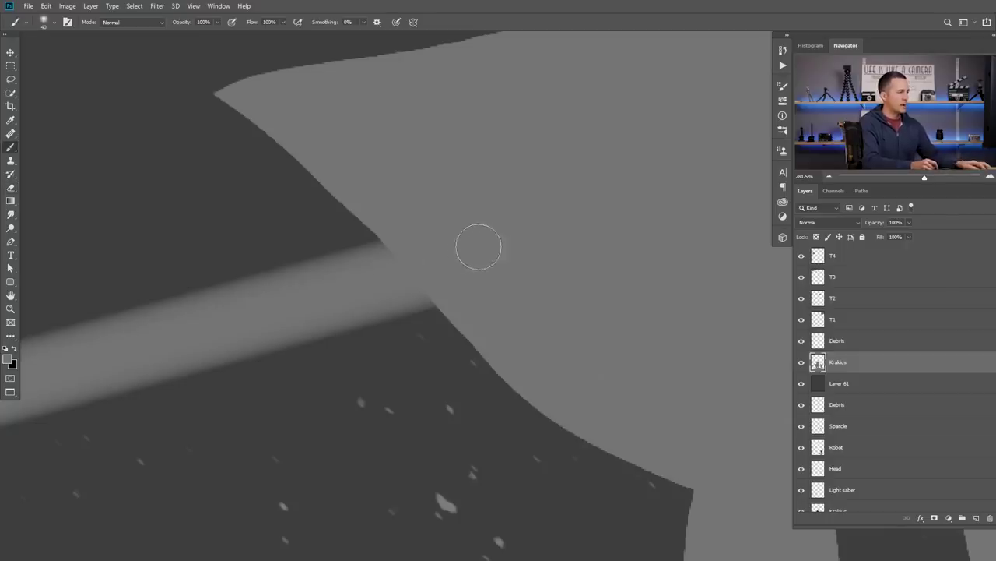
key("bracketleft")
key("bracketleft")
key("bracketleft")
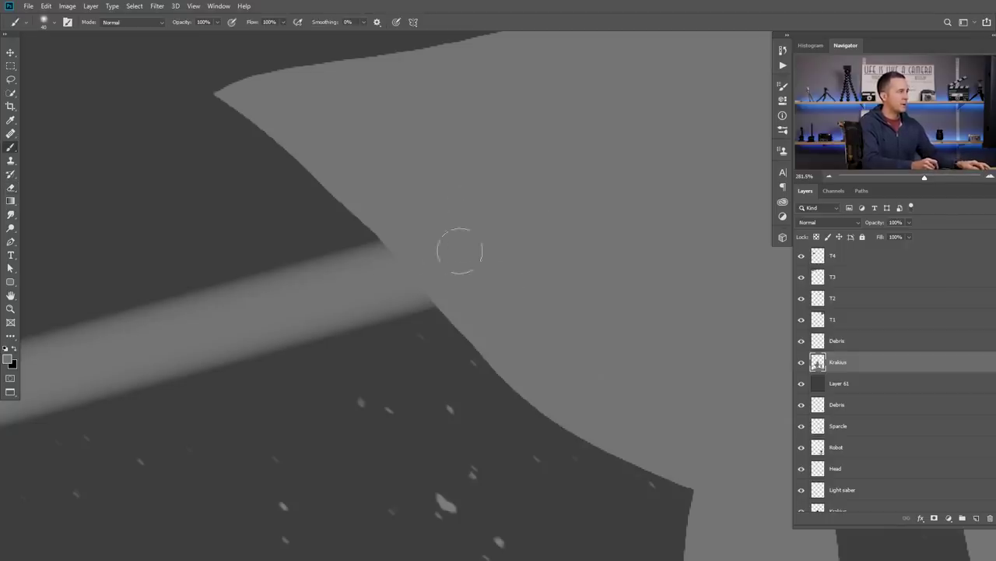
right_click(430, 256)
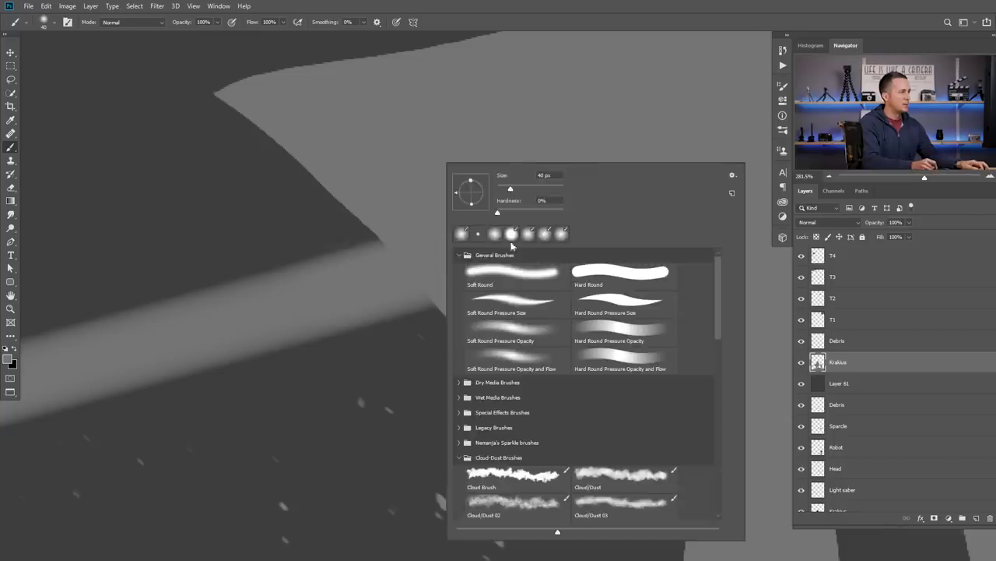
key("Escape")
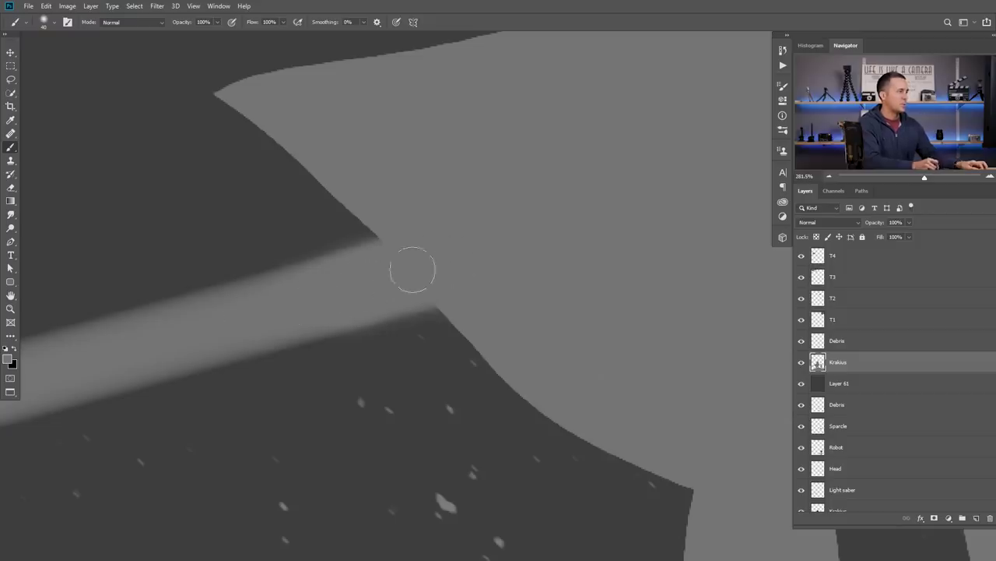
scroll(529, 240, "down", 2)
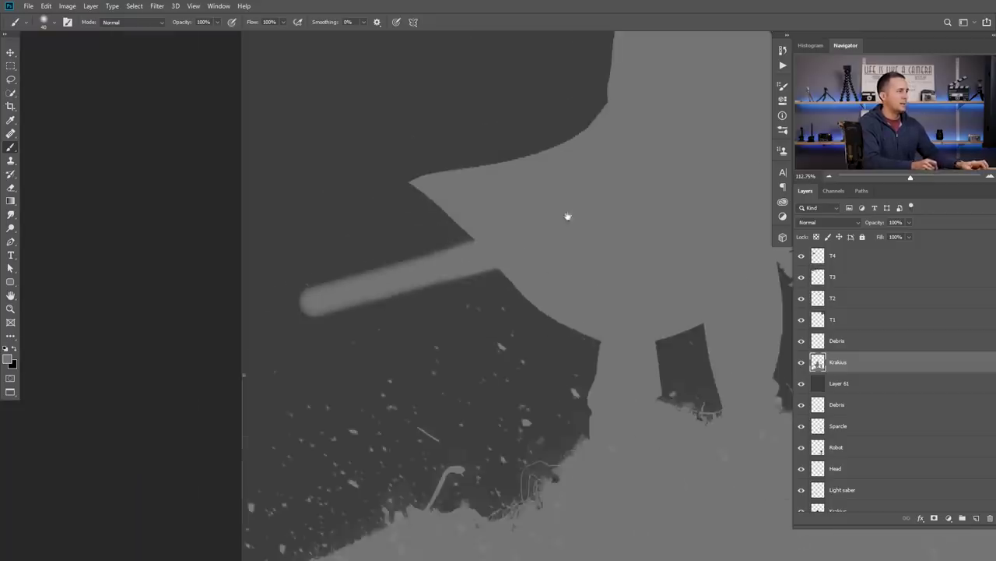
Erase part of the thin wire loops on the ground beside the cloaked figure's leg with a 25 px eraser on the Krakius layer.
scroll(475, 273, "down", 5)
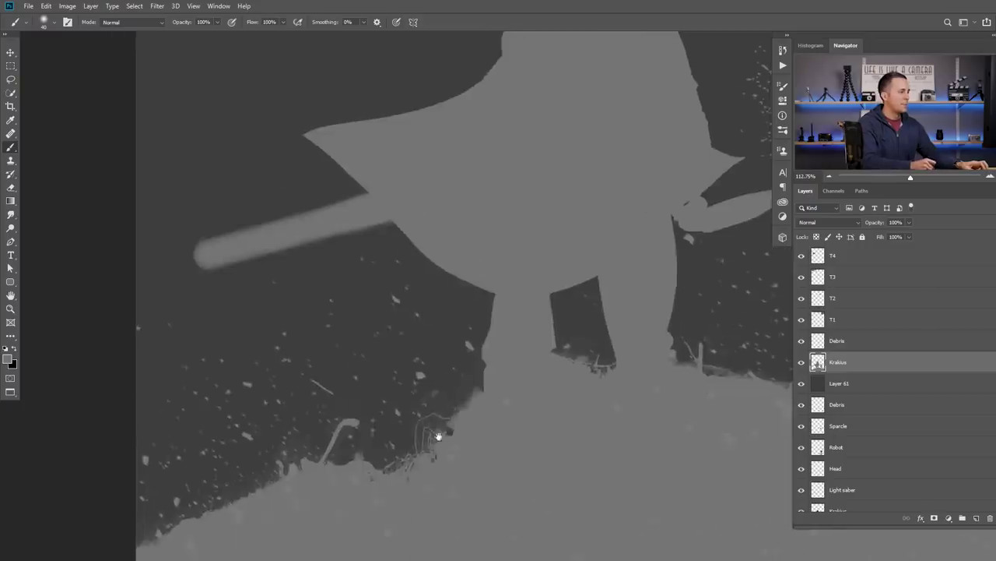
scroll(452, 327, "up", 3)
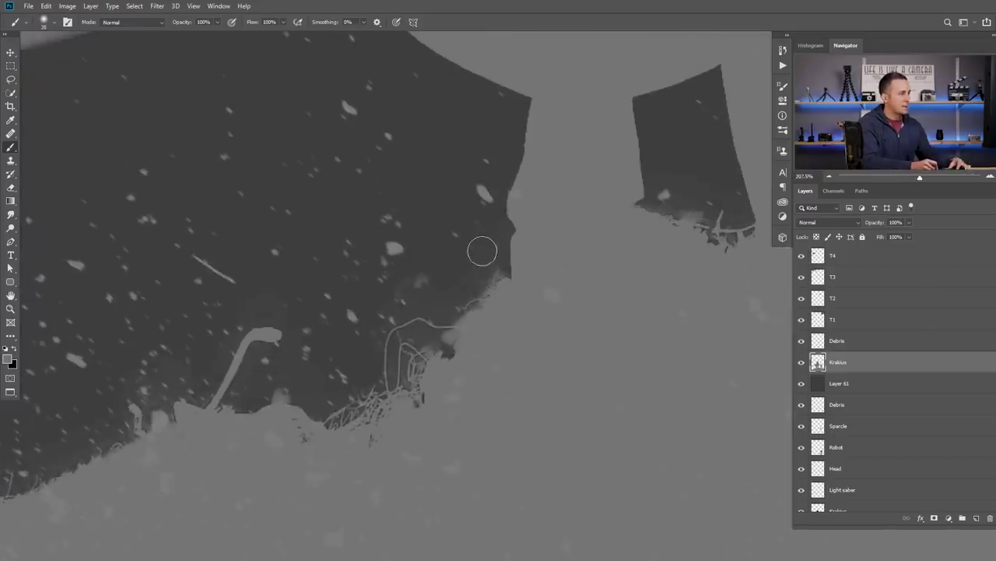
scroll(475, 269, "up", 2)
scroll(477, 274, "up", 1)
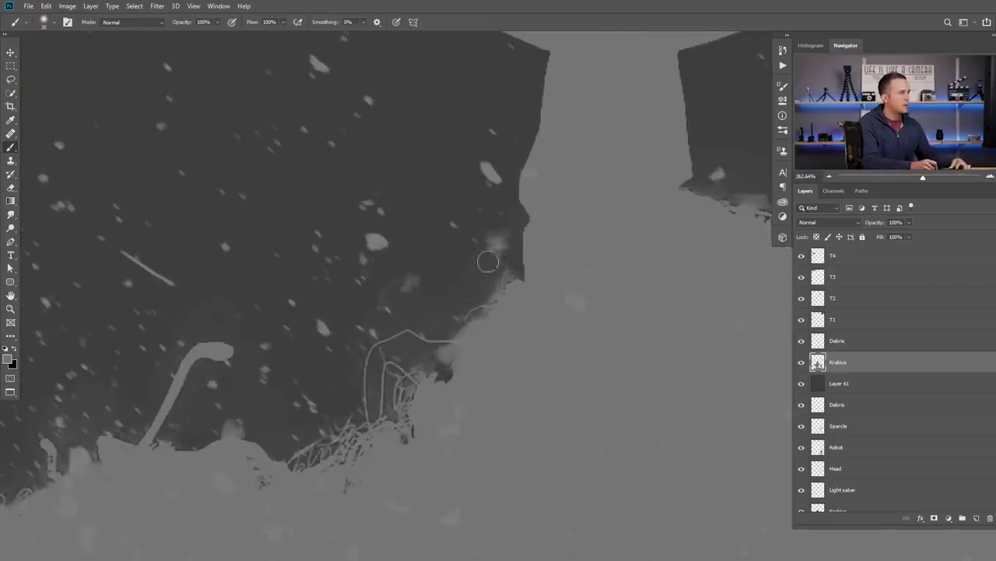
key("x")
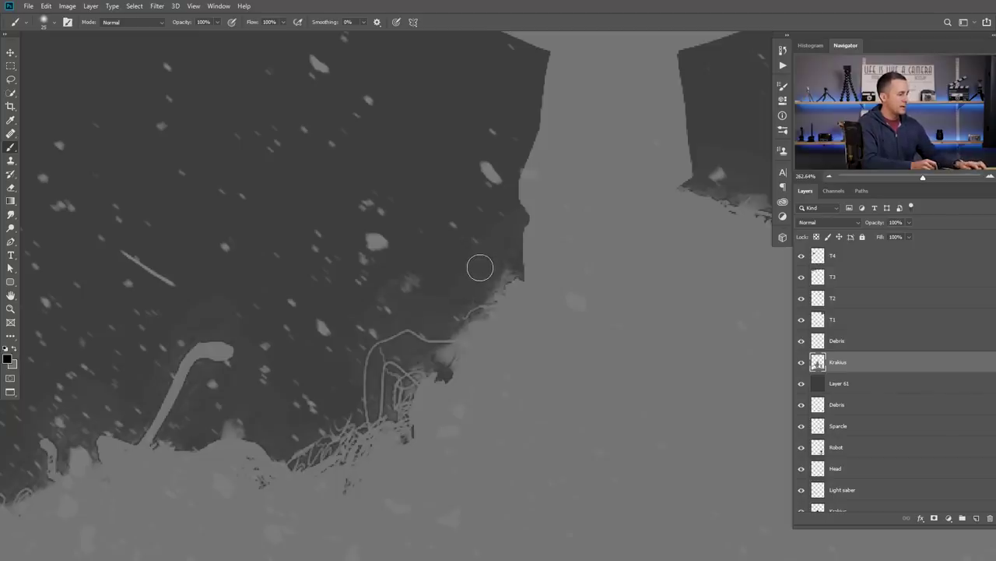
key("x")
key("e")
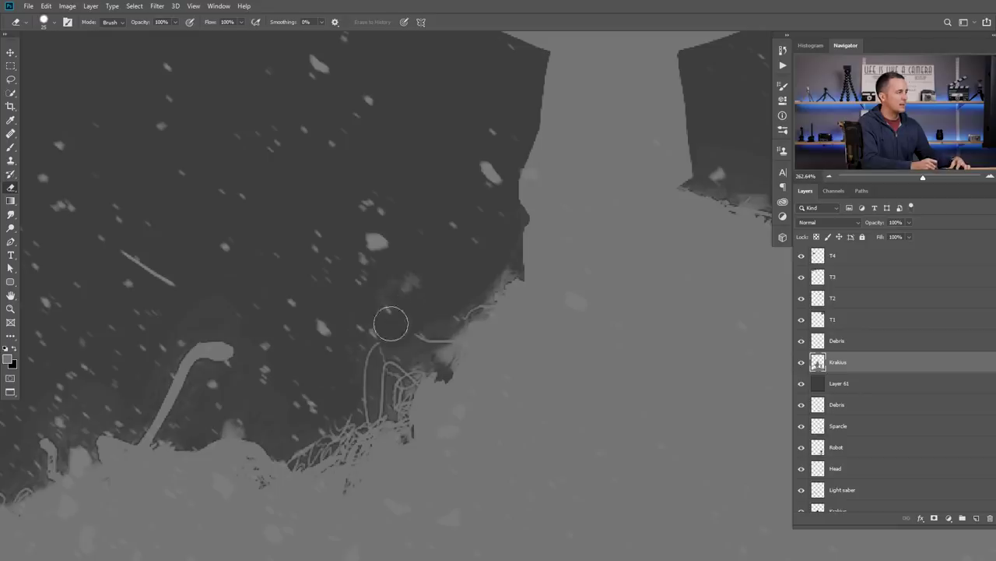
left_click_drag(163, 352, 360, 273)
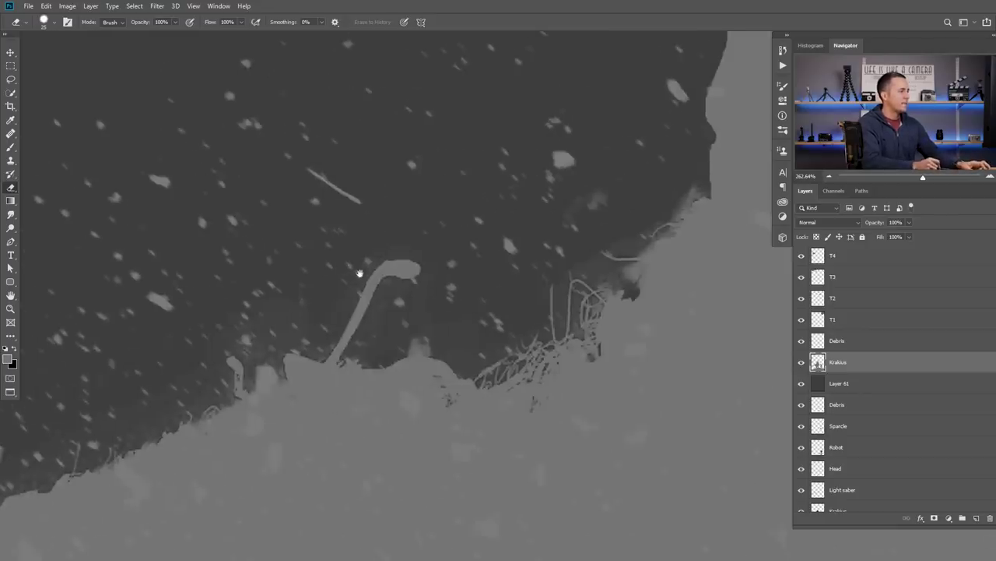
scroll(340, 317, "down", 3)
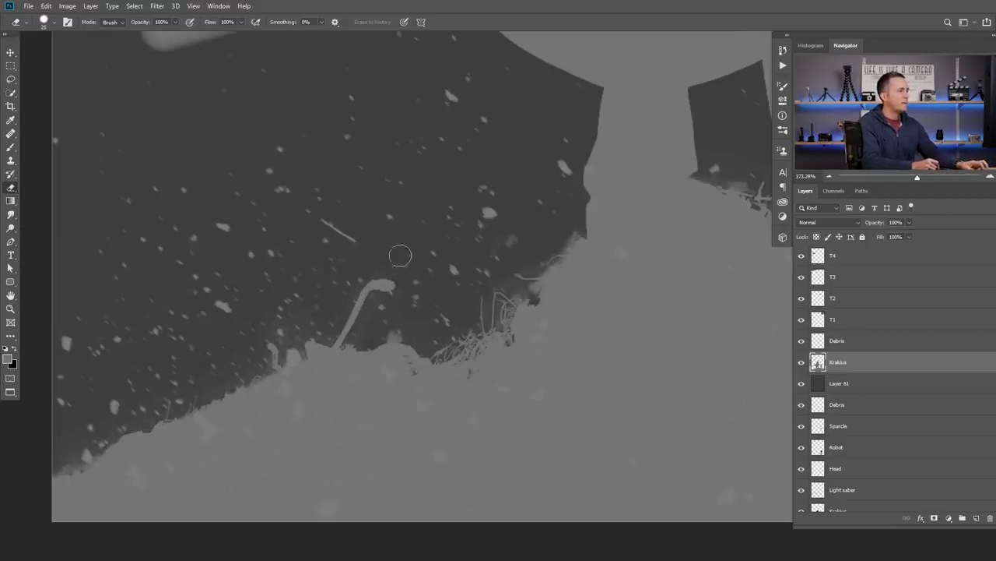
scroll(413, 308, "up", 2)
scroll(413, 308, "right", 2)
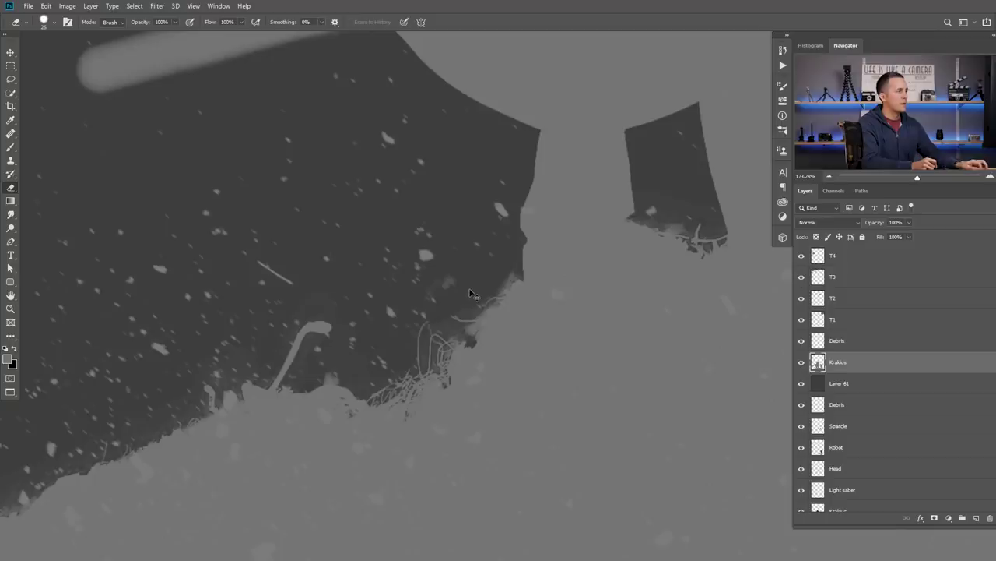
Add an Outer Glow to the Krakius layer in the silhouette's own grey (#757575) with a size of 10 px.
scroll(478, 291, "down", 5)
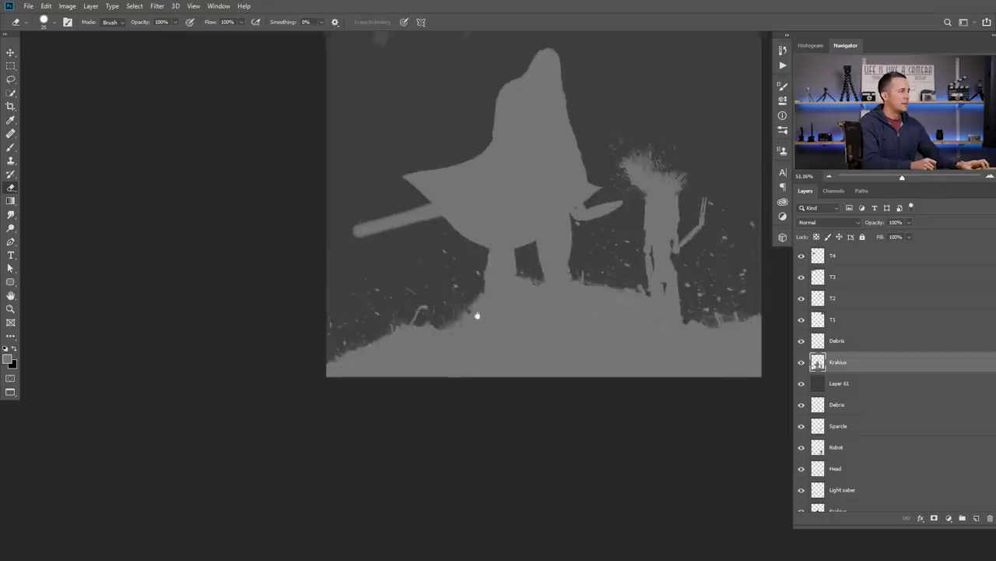
scroll(746, 349, "up", 2)
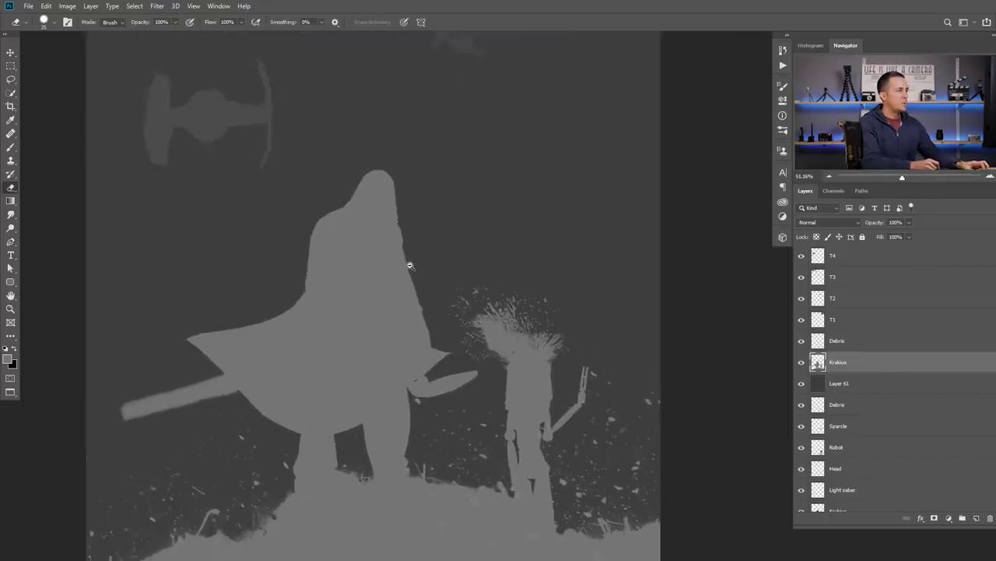
double_click(897, 419)
left_click_drag(774, 280, 608, 189)
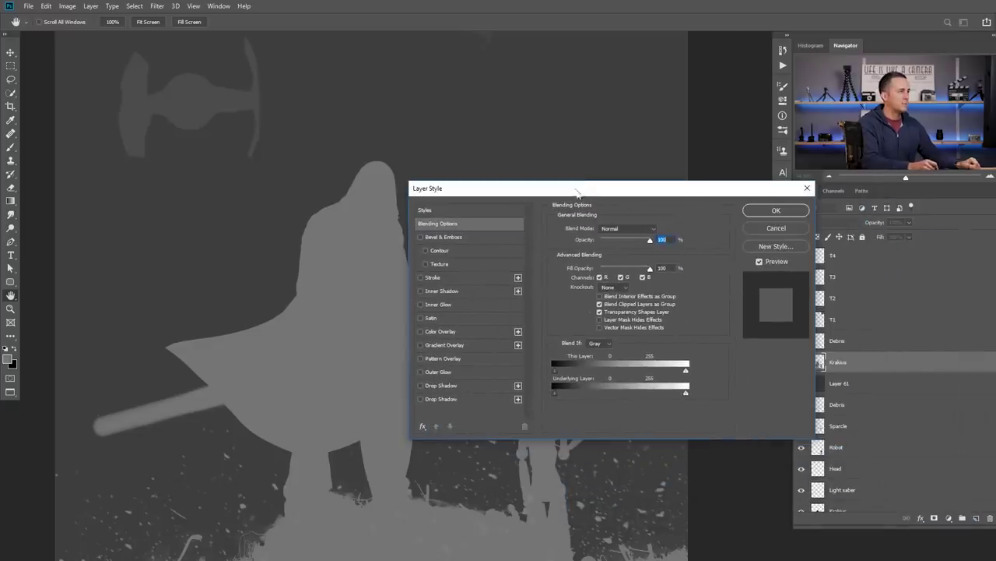
left_click(438, 372)
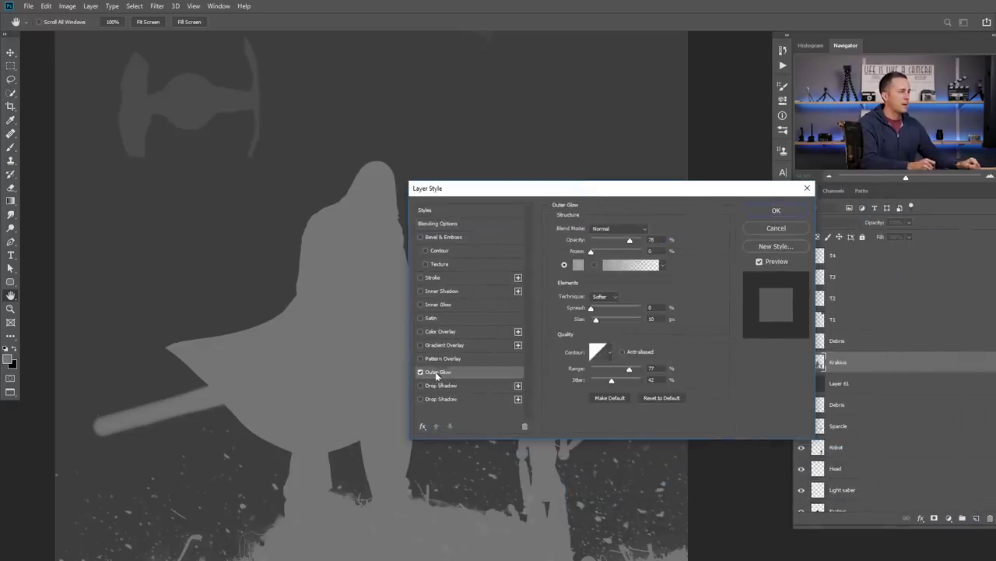
left_click(580, 265)
left_click(380, 350)
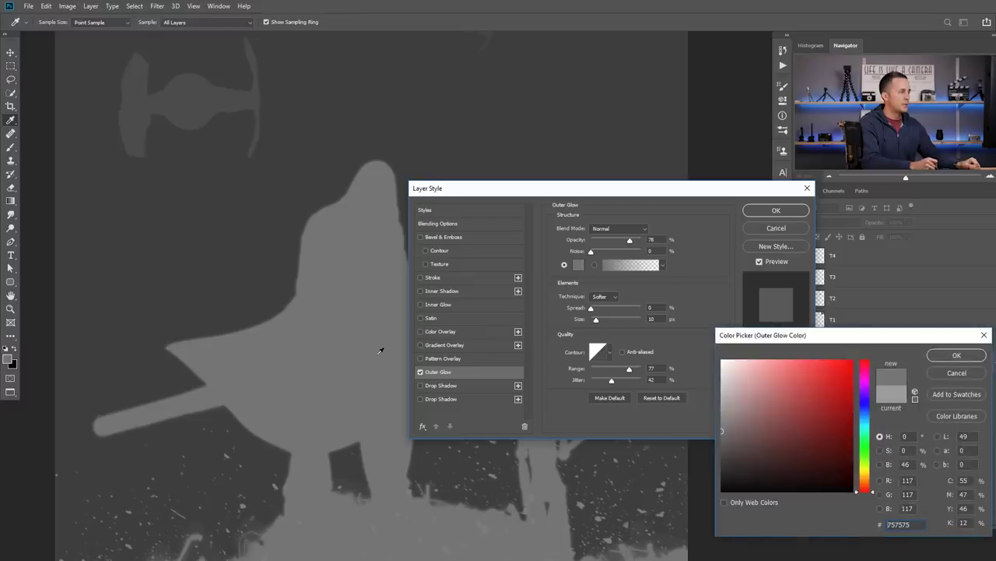
left_click(956, 355)
mouse_move(598, 320)
left_mouse_down()
mouse_move(621, 320)
mouse_move(593, 320)
left_mouse_up()
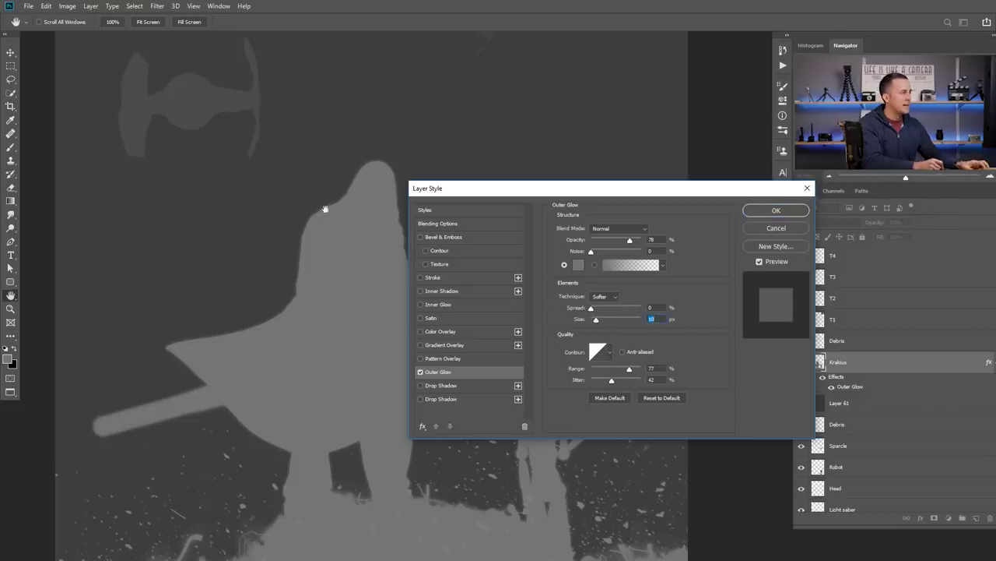
left_click(776, 210)
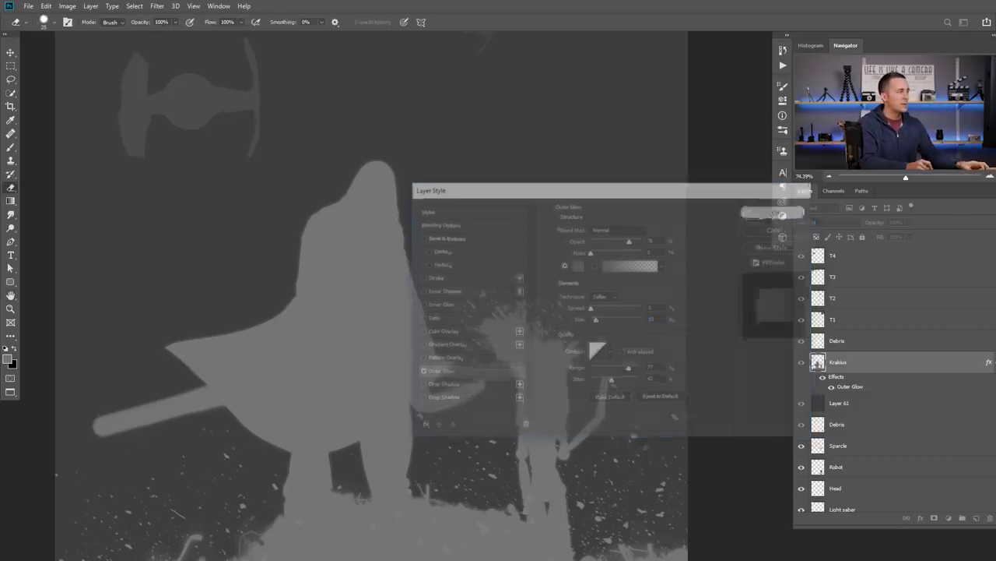
Add an Outer Glow to the small distant fighter's T2 layer, sampling the ship's grey and setting the size to 2 px.
key("e")
scroll(485, 216, "up", 5)
scroll(545, 211, "up", 2)
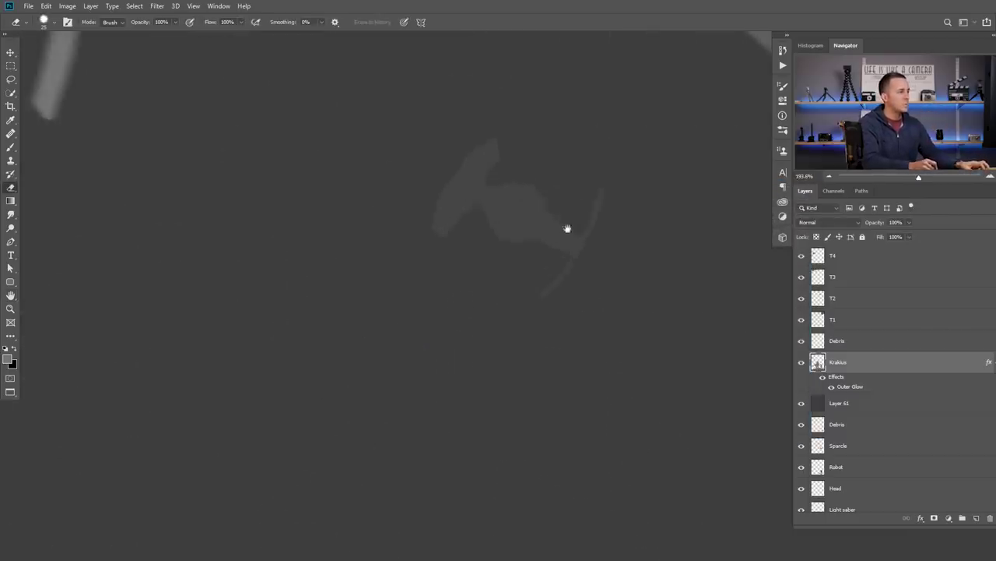
key("v")
left_click(493, 240, "ctrl")
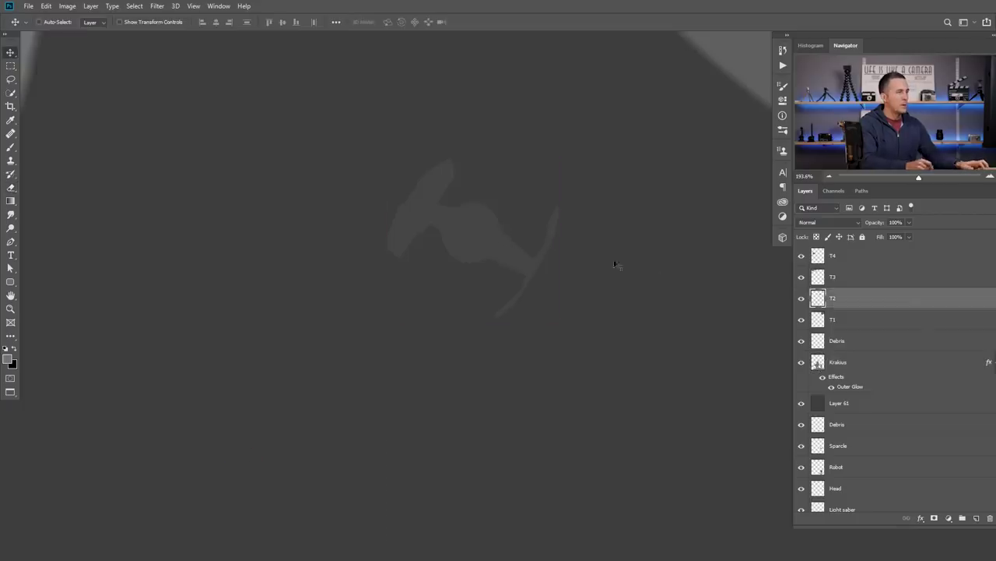
double_click(878, 299)
left_click_drag(619, 191, 839, 254)
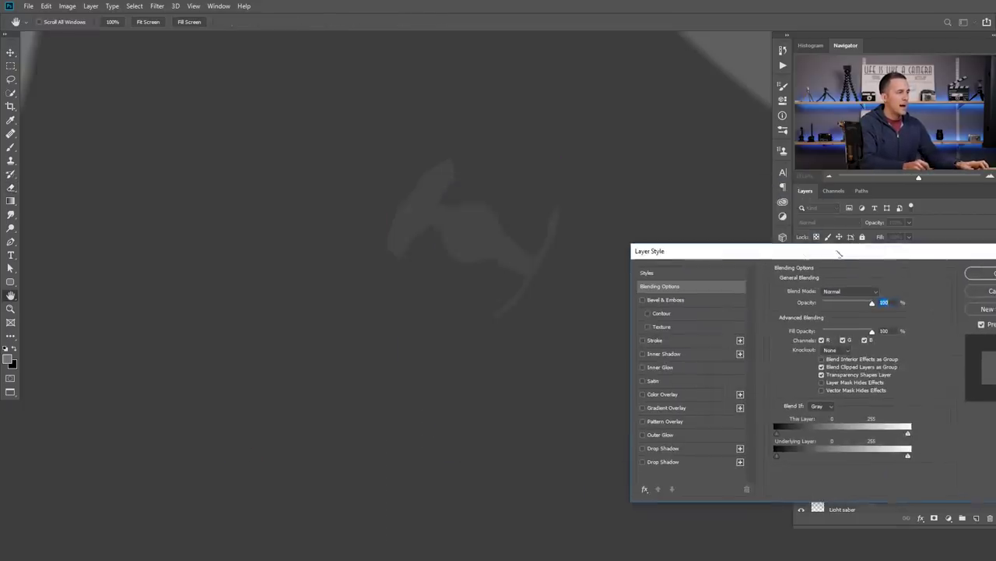
left_click(660, 435)
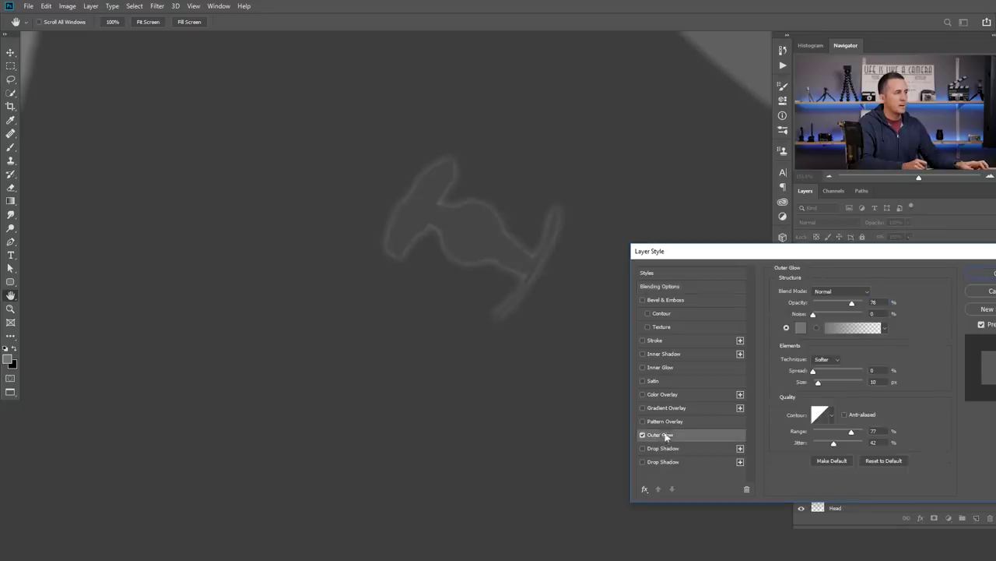
left_click(806, 327)
left_click(489, 233)
left_click(948, 349)
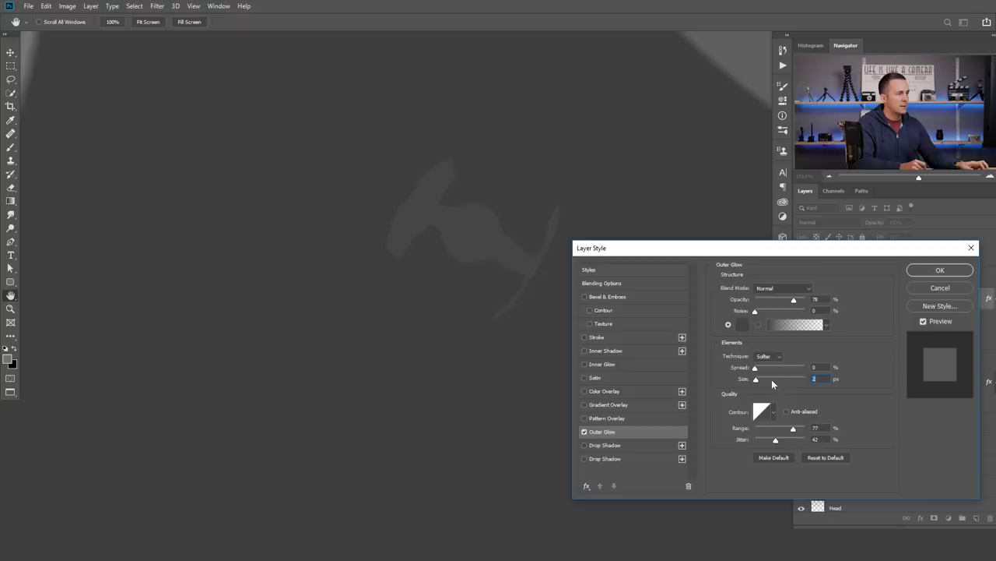
left_click(940, 273)
Add an Outer Glow to the T3 layer of the large cropped ship, using a lighter matching grey and a size of 12 px.
key("v")
scroll(583, 318, "up", 5)
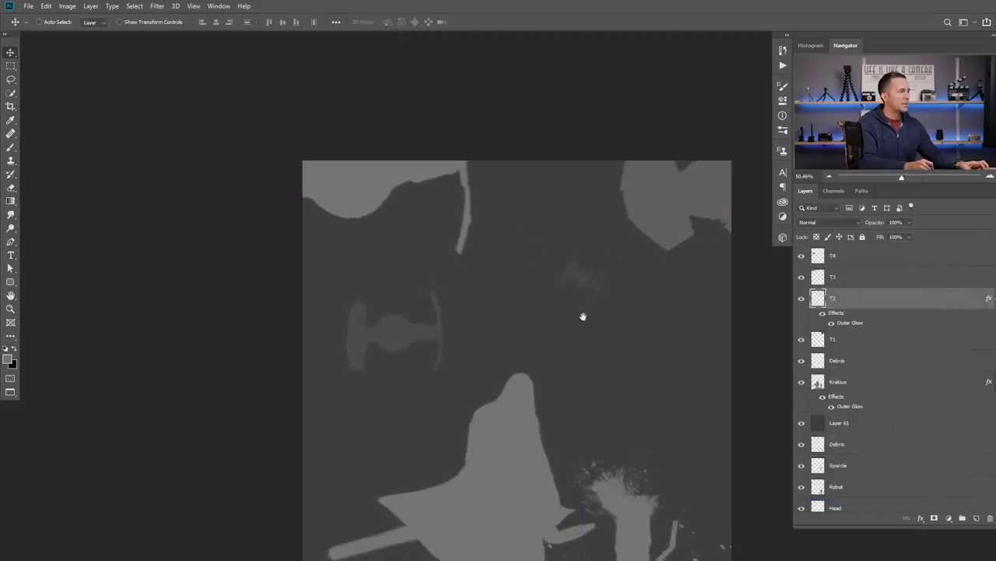
scroll(496, 227, "up", 2)
left_click(894, 268)
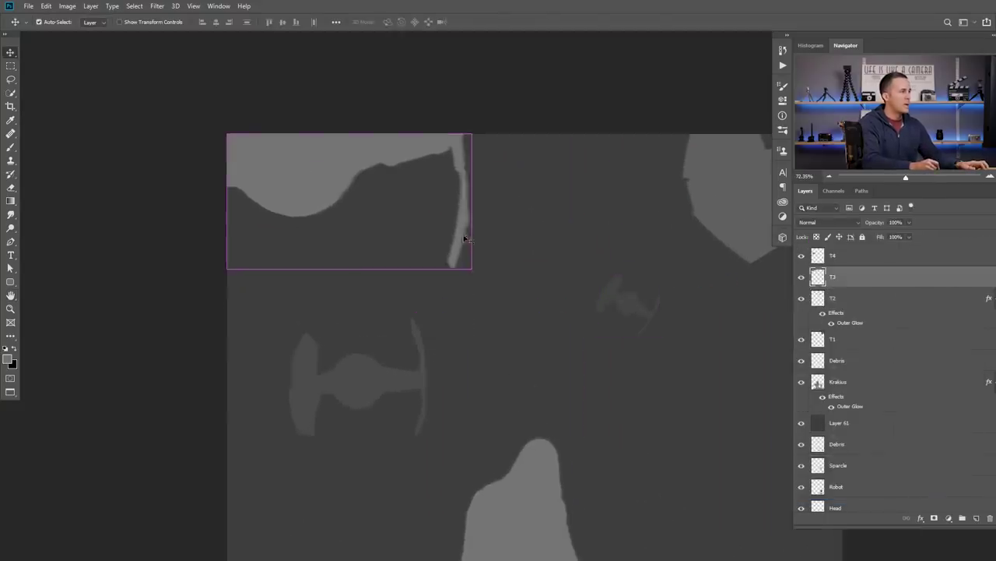
double_click(905, 281)
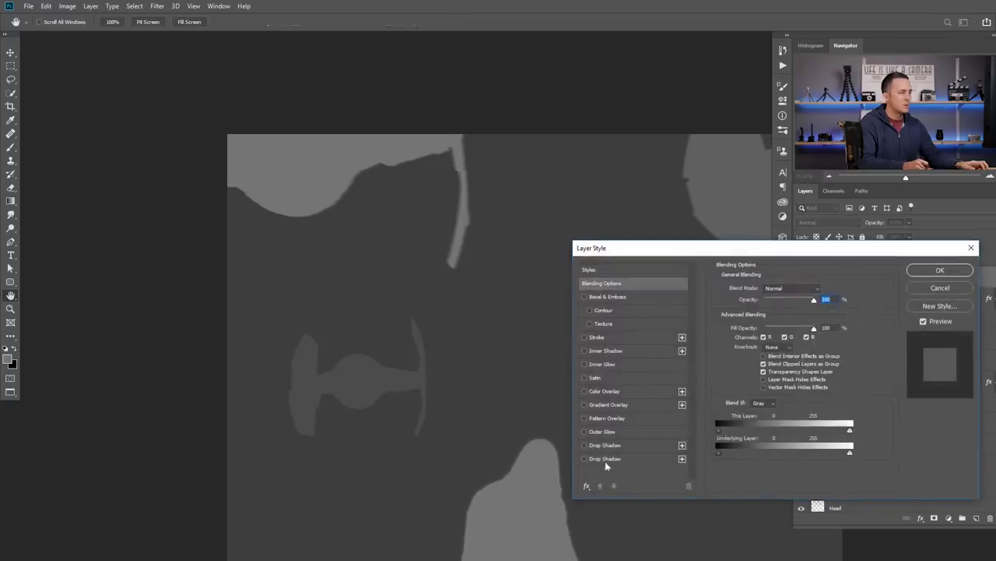
left_click(603, 431)
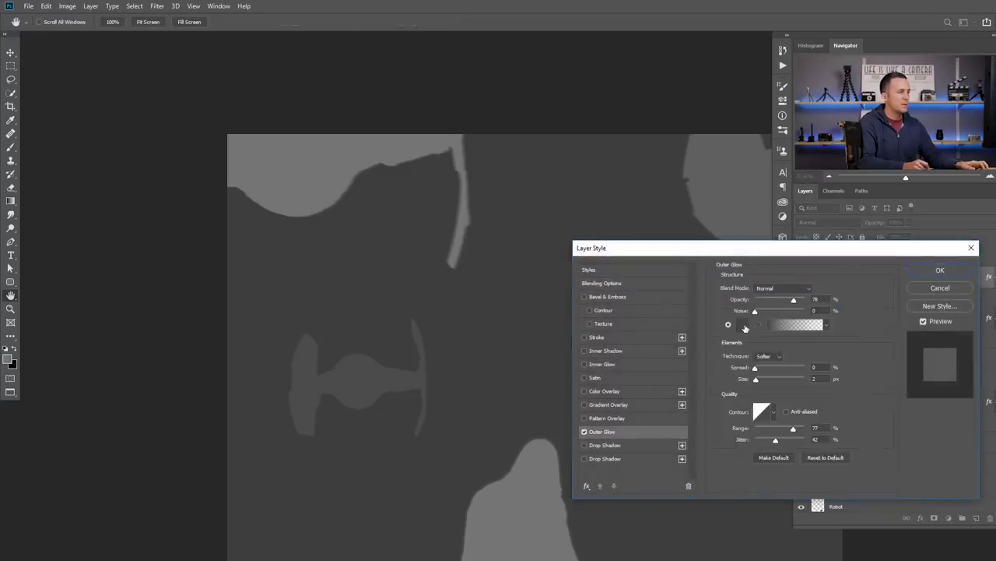
left_click(744, 324)
left_click(951, 351)
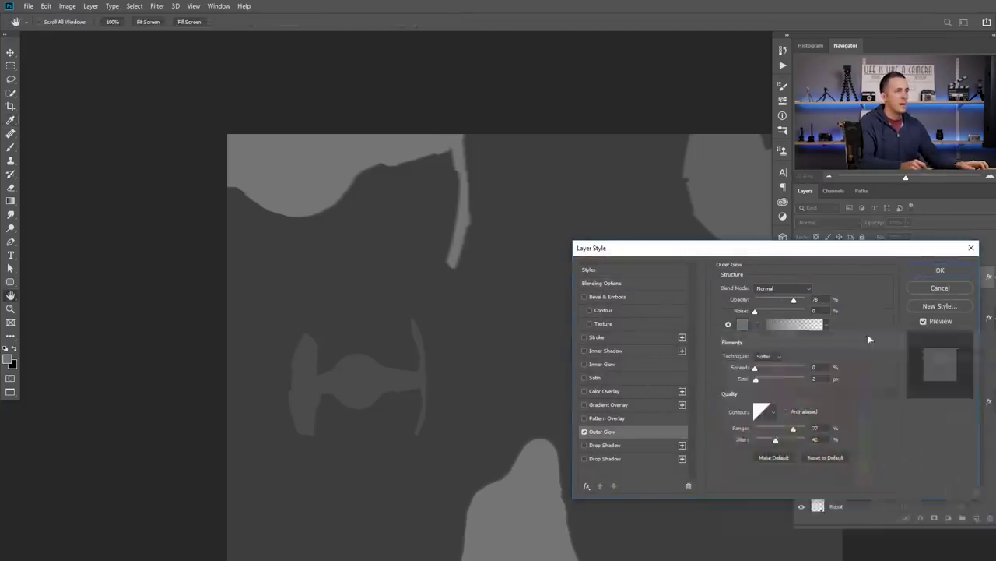
left_click_drag(755, 379, 768, 380)
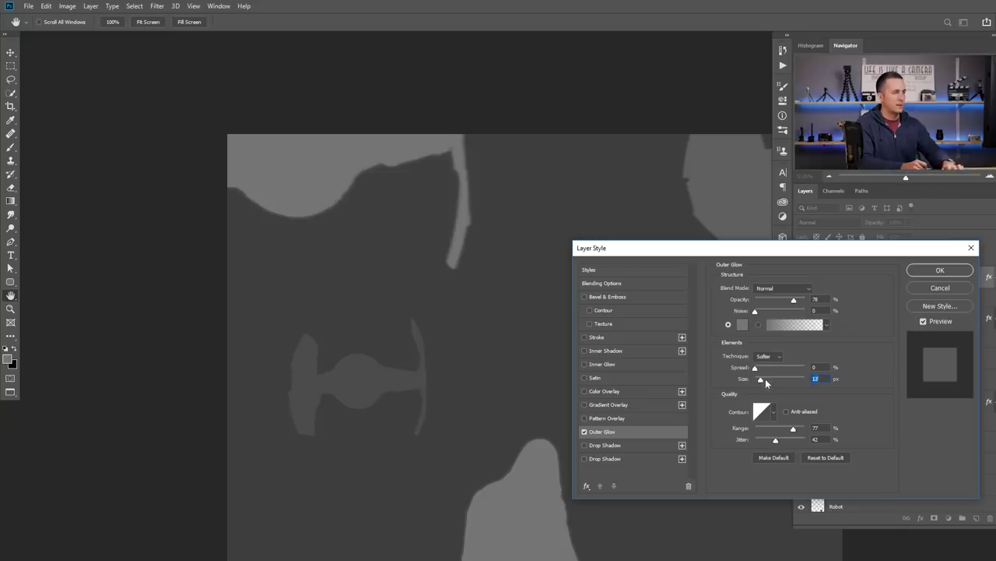
left_click(969, 271)
key("v")
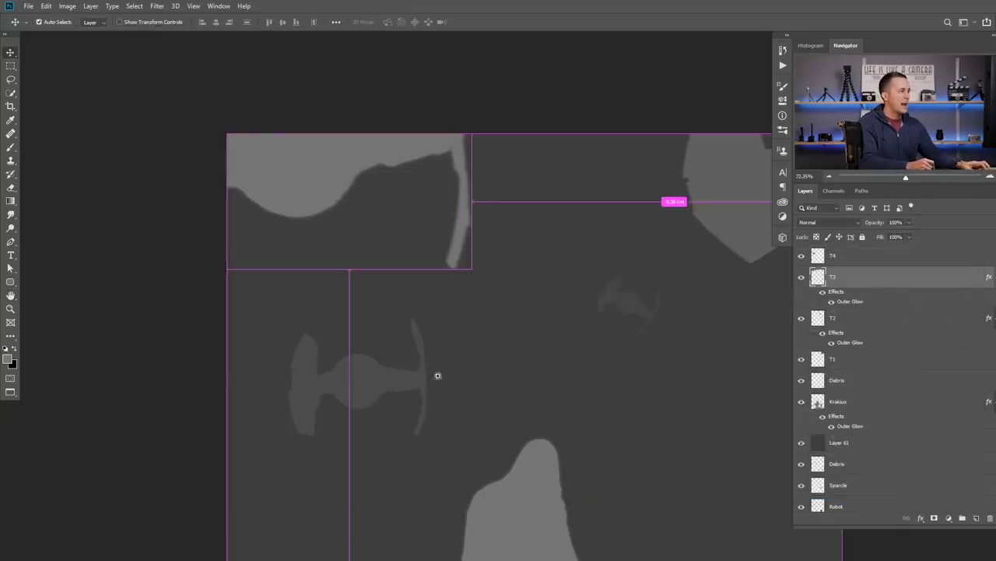
scroll(438, 376, "down", 5)
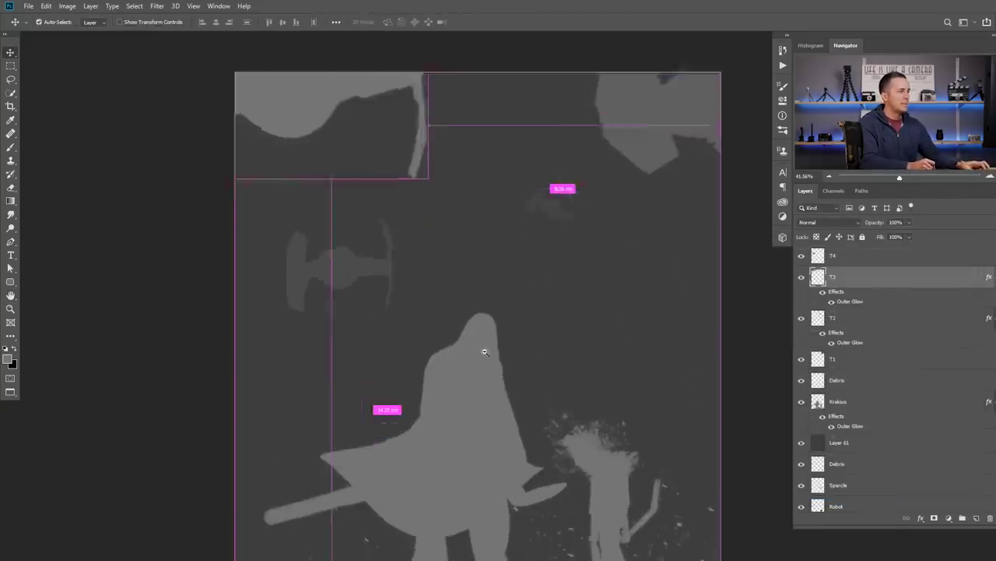
scroll(485, 352, "down", 2)
scroll(489, 342, "up", 1)
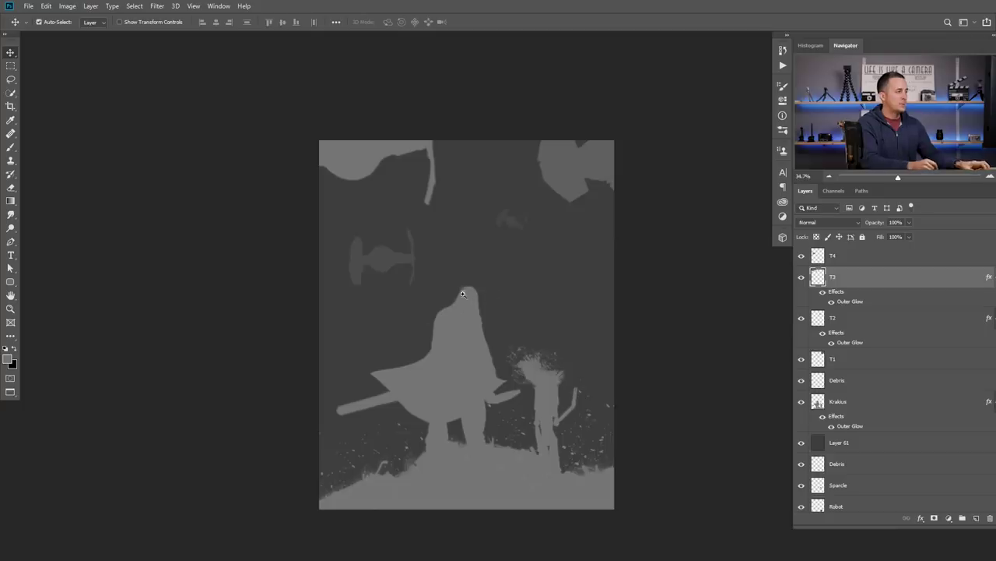
Darken the T3 layer's large cropped ship with Curves by lowering the white point's output.
scroll(464, 296, "up", 1)
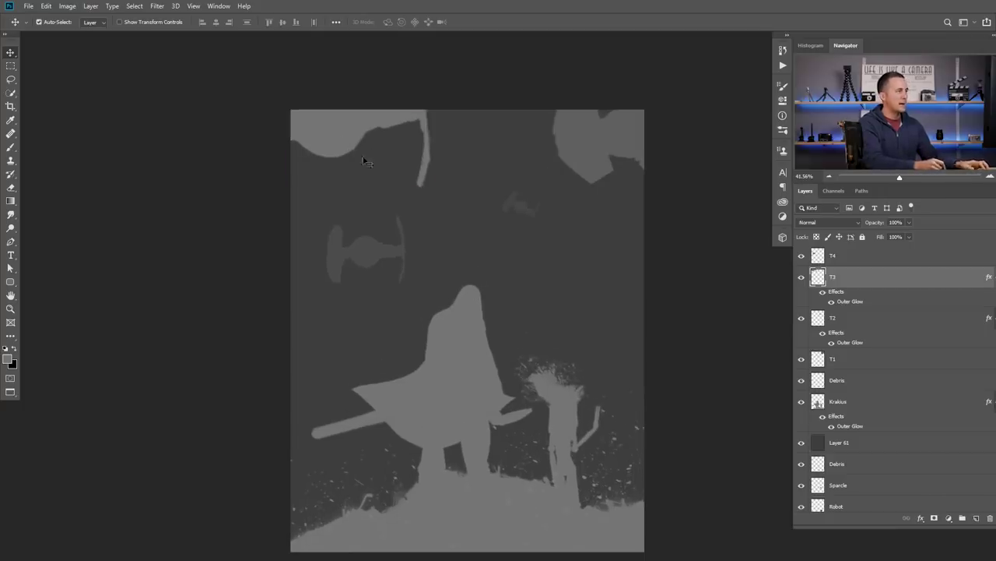
key("ctrl")
key("ctrl+m")
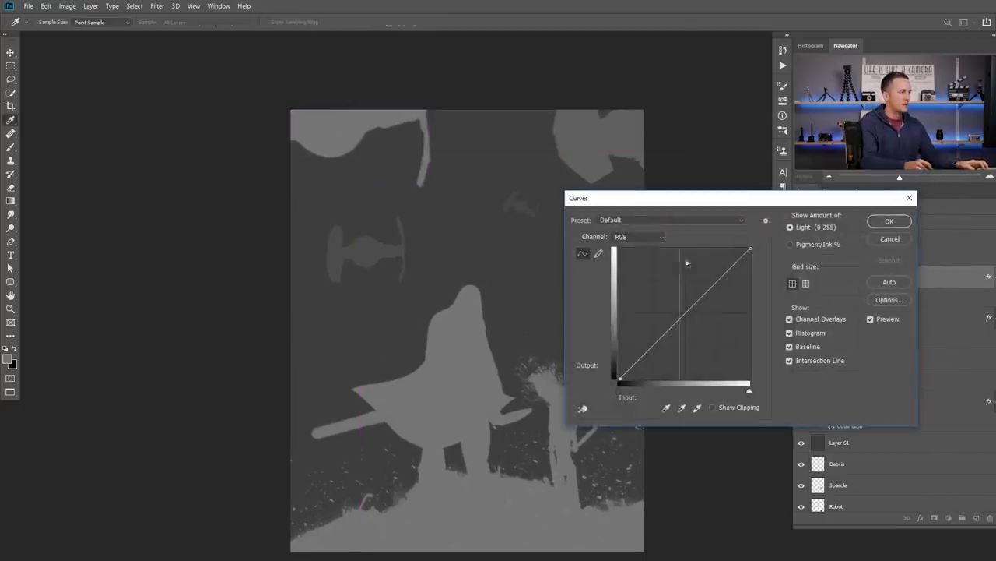
left_click_drag(750, 250, 762, 285)
left_click(889, 223)
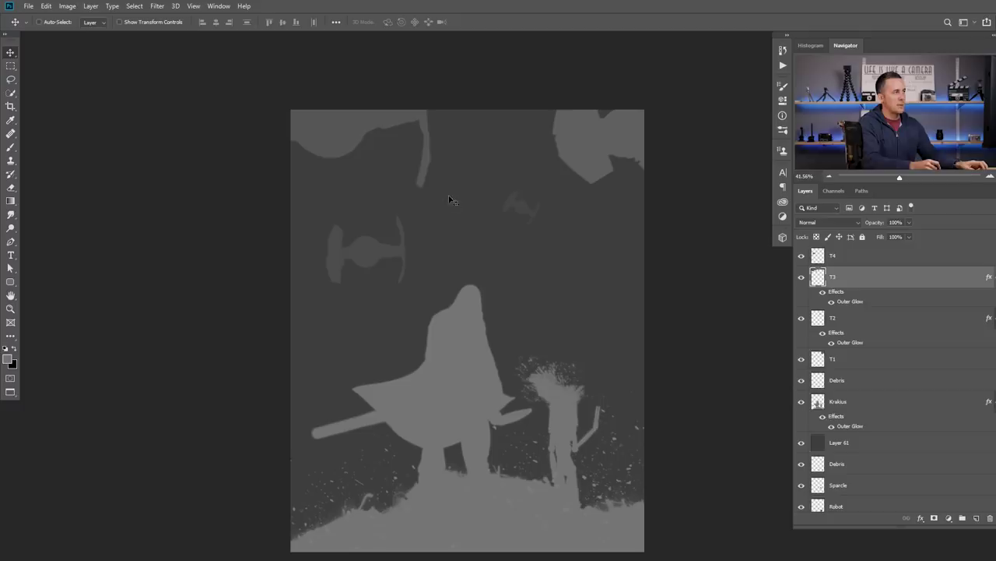
Recolour the T3 layer's Outer Glow by sampling the cropped ship's own grey.
double_click(856, 301)
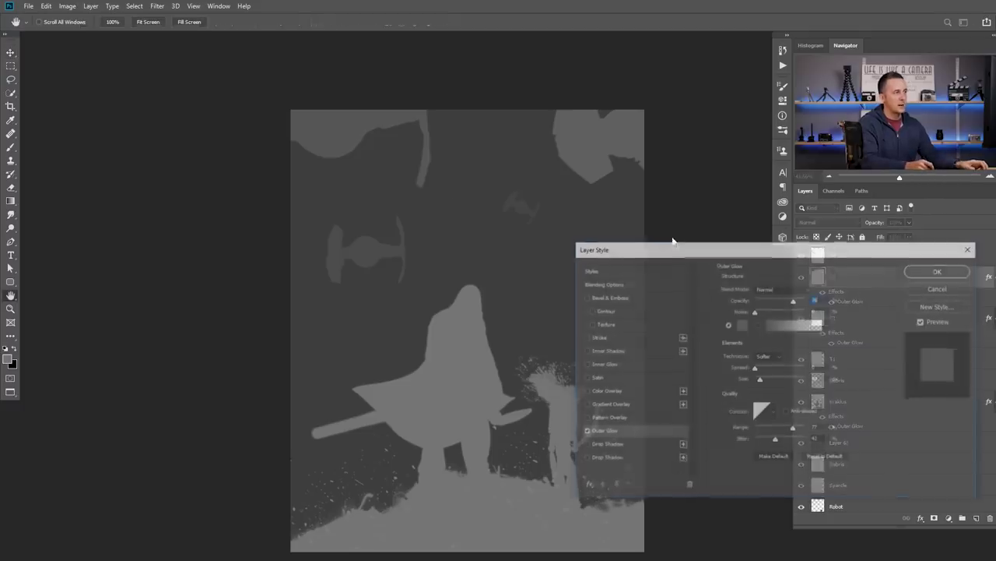
left_click(743, 325)
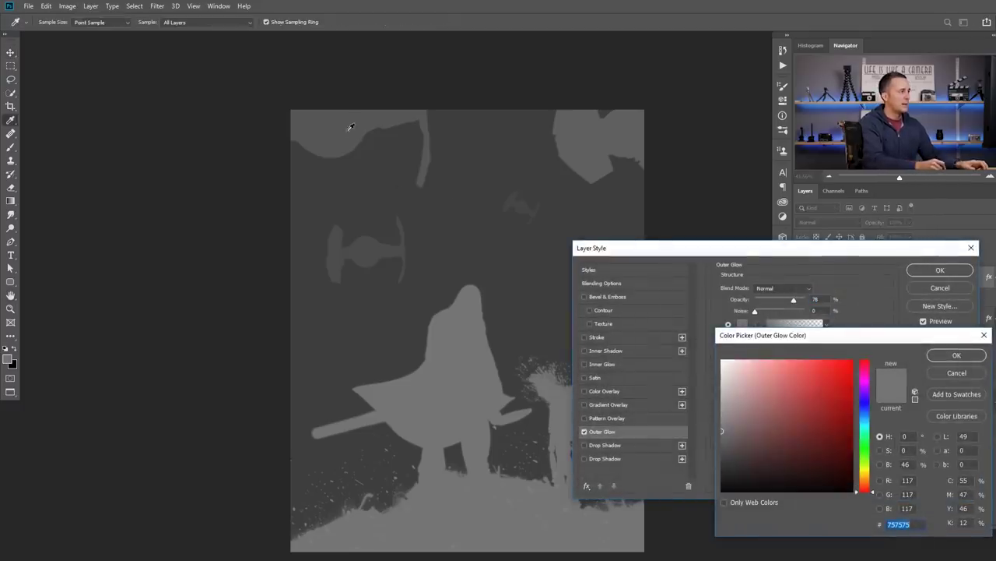
left_click(957, 355)
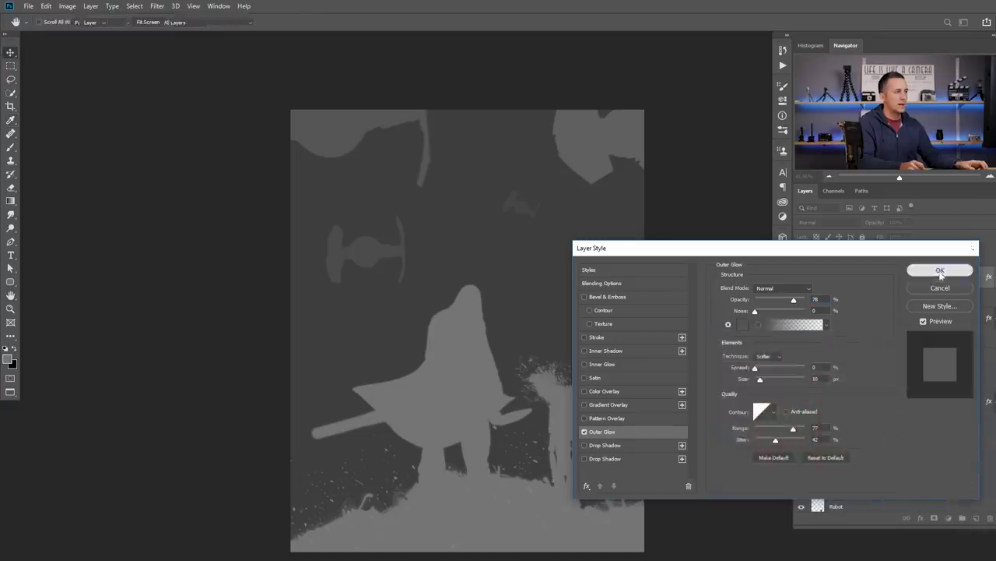
left_click(941, 269)
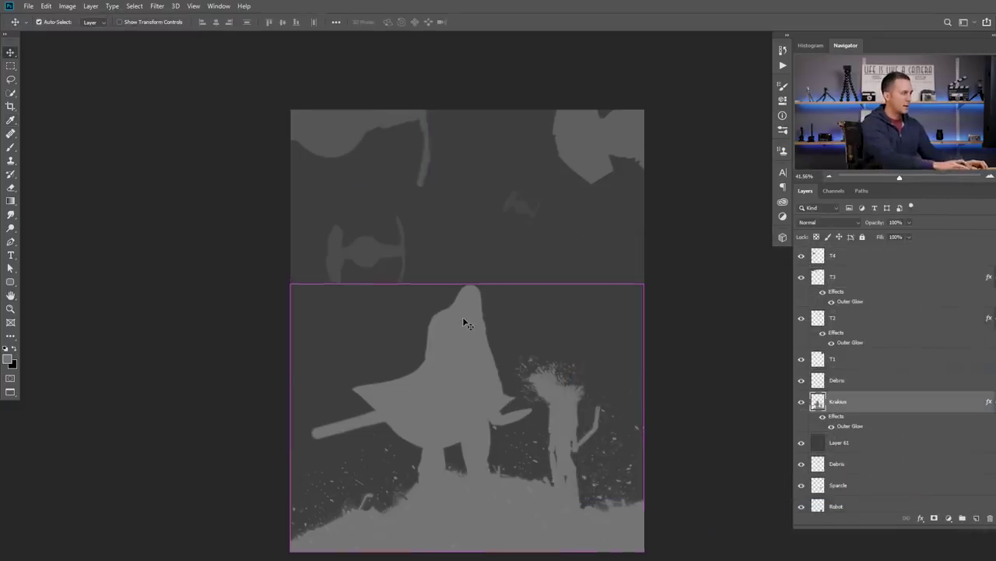
Darken the Krakius layer slightly with Curves, lowering the white point's output to 227.
key("ctrl+m")
left_click_drag(750, 248, 761, 263)
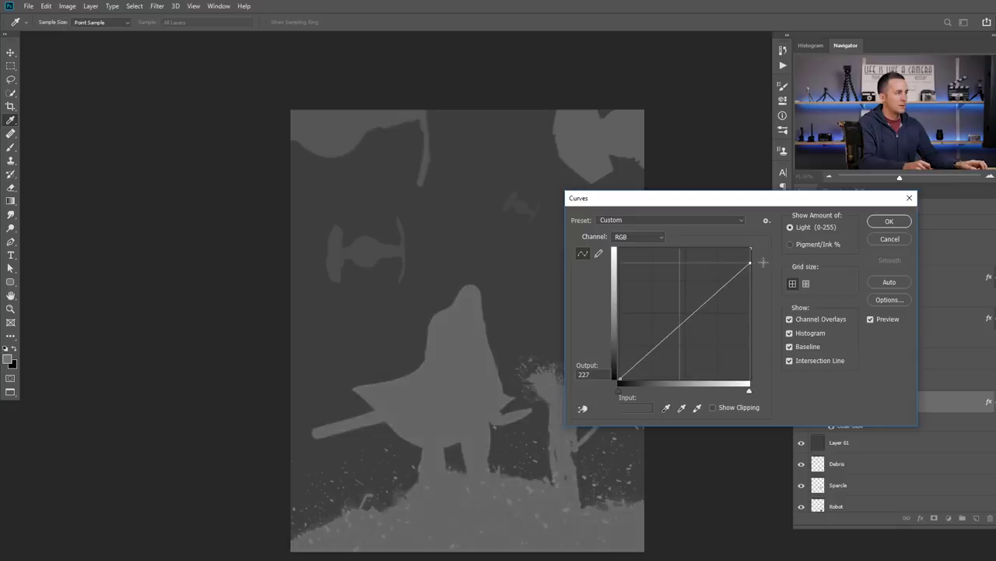
left_click(888, 222)
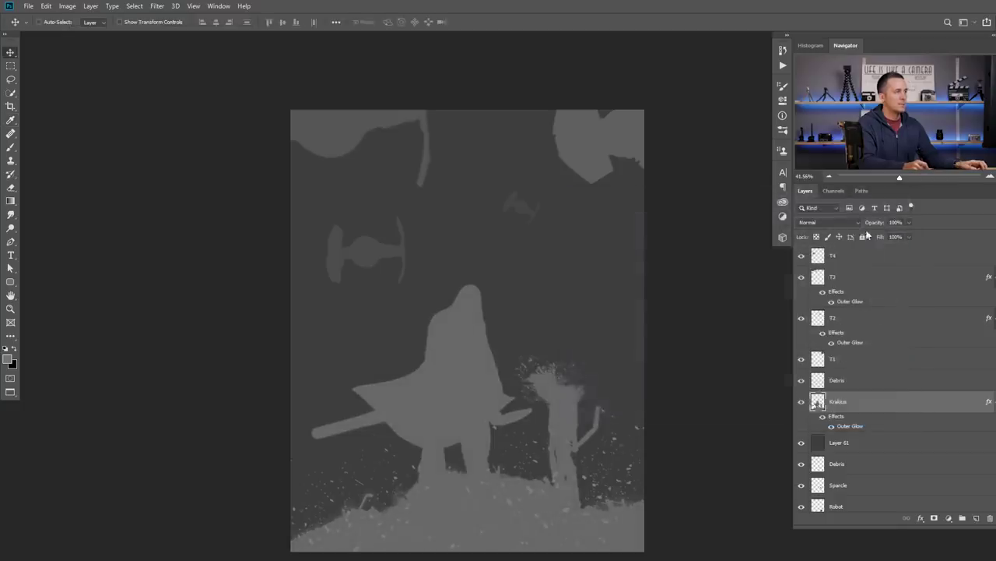
Recolour the Krakius layer's Outer Glow with the grey sampled from the cloaked figure.
double_click(846, 421)
left_click(742, 323)
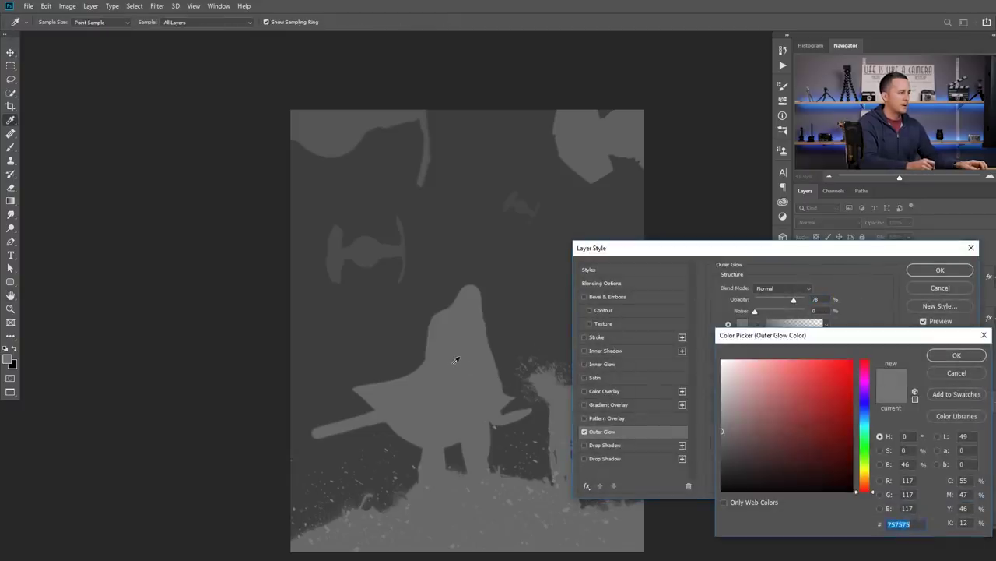
left_click(956, 355)
left_click(939, 269)
Darken the T1 ship layer slightly with Curves, lowering the white point's output to 236.
key("v")
left_click(598, 159)
left_click_drag(611, 185, 614, 188)
key("ctrl+m")
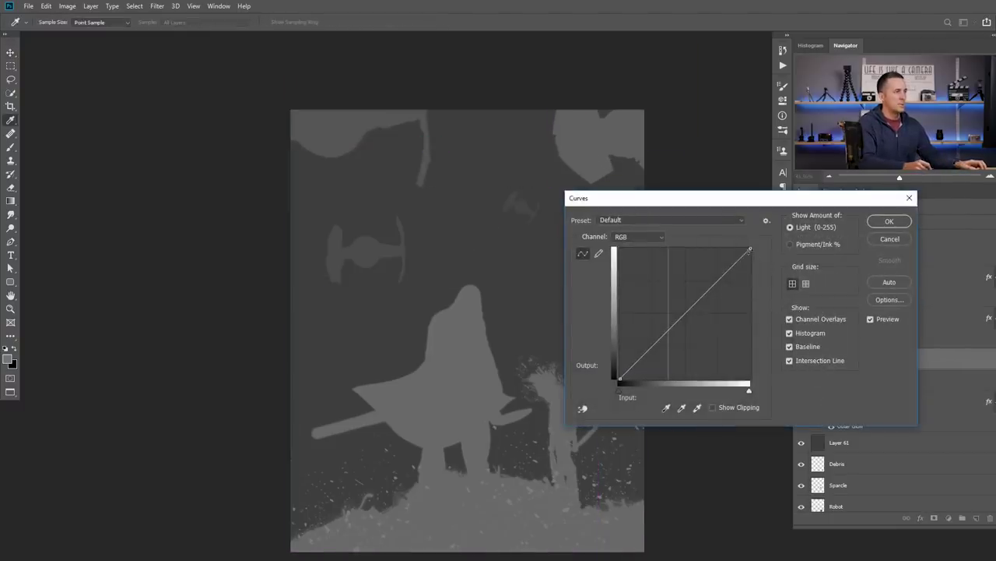
left_click_drag(751, 249, 753, 257)
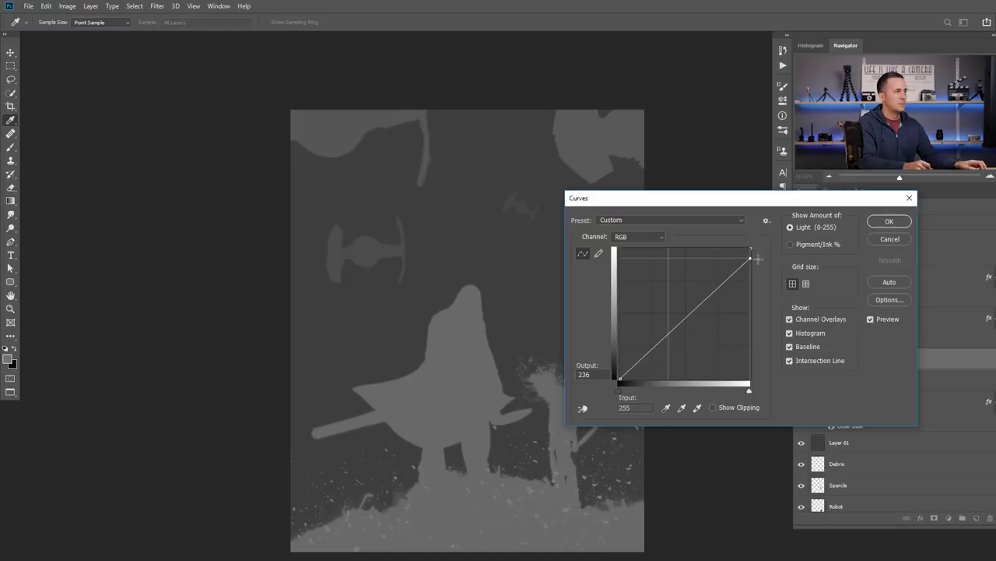
left_click(889, 222)
Lighten the Layer 61 background with Curves by moving the white point's input to 234.
left_click(530, 271)
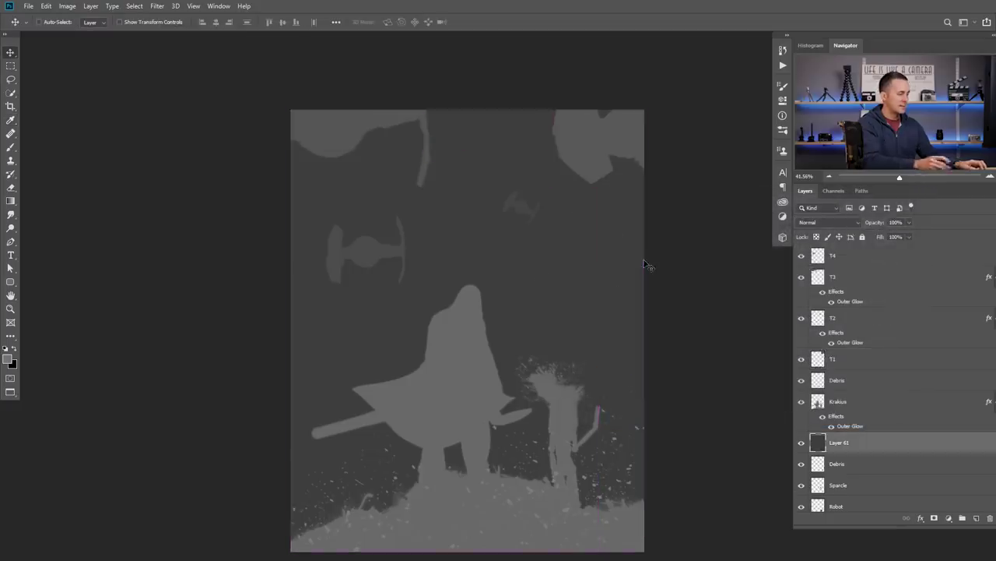
key("ctrl+m")
left_click_drag(751, 250, 744, 247)
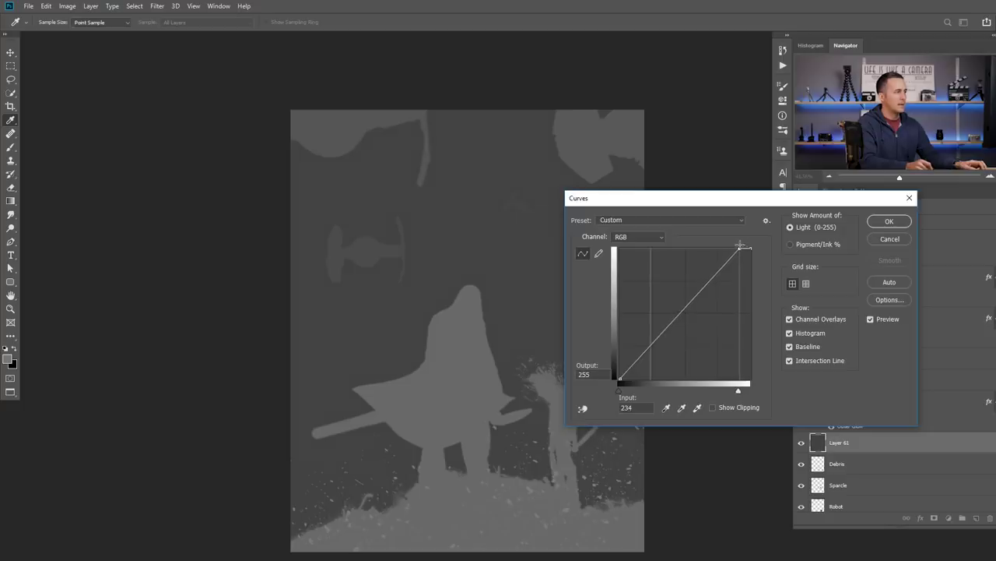
left_click(888, 223)
Darken the upper Debris layer's ground particles with Curves, lowering the white point's output to 241.
left_click_drag(584, 309, 533, 271)
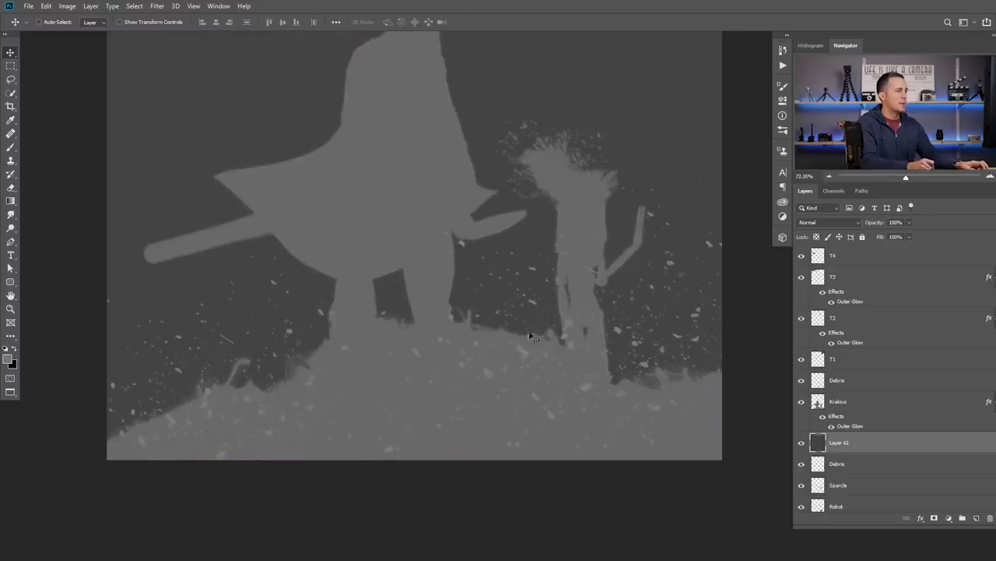
key("ctrl")
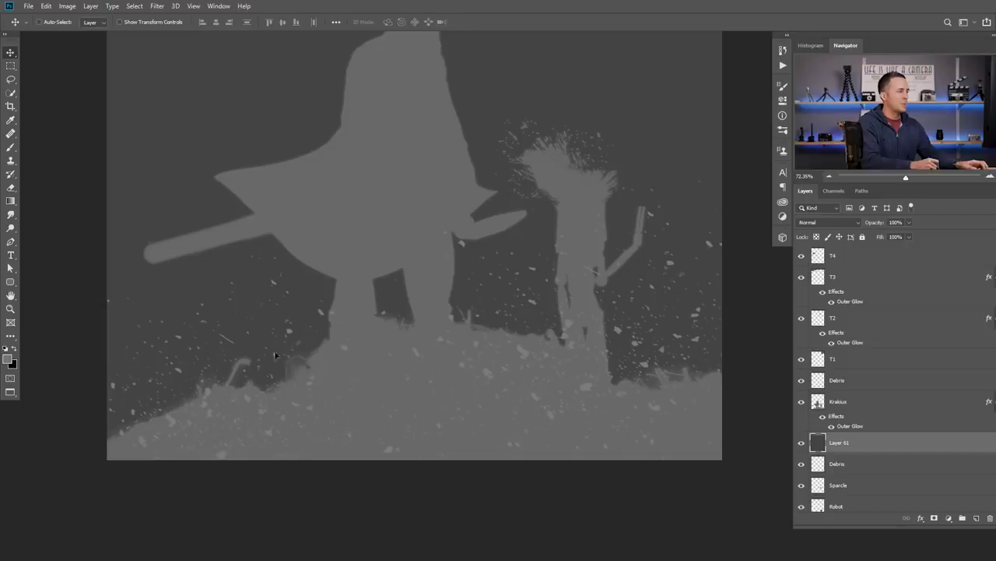
left_click(534, 305, "ctrl")
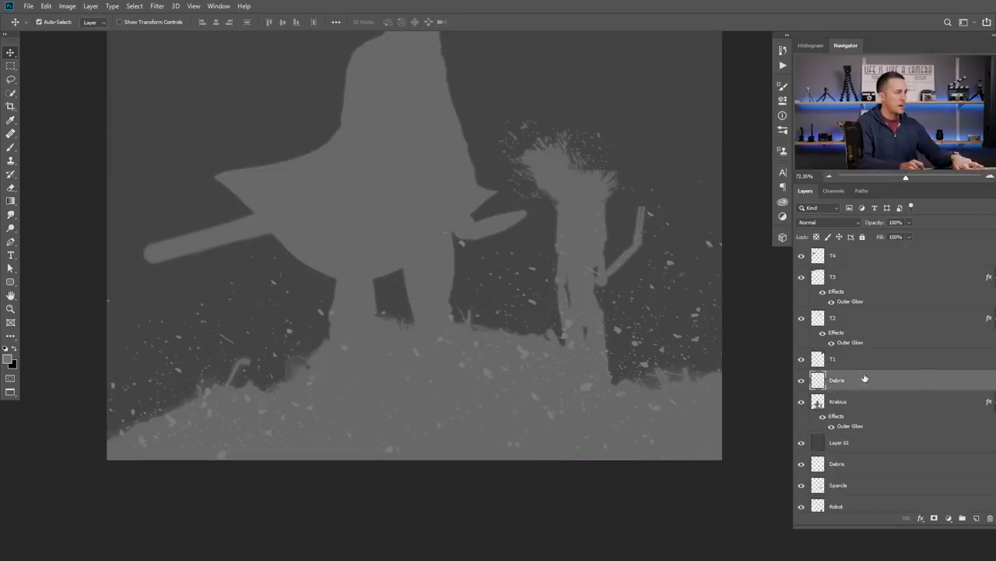
key("ctrl+m")
left_click_drag(751, 249, 756, 253)
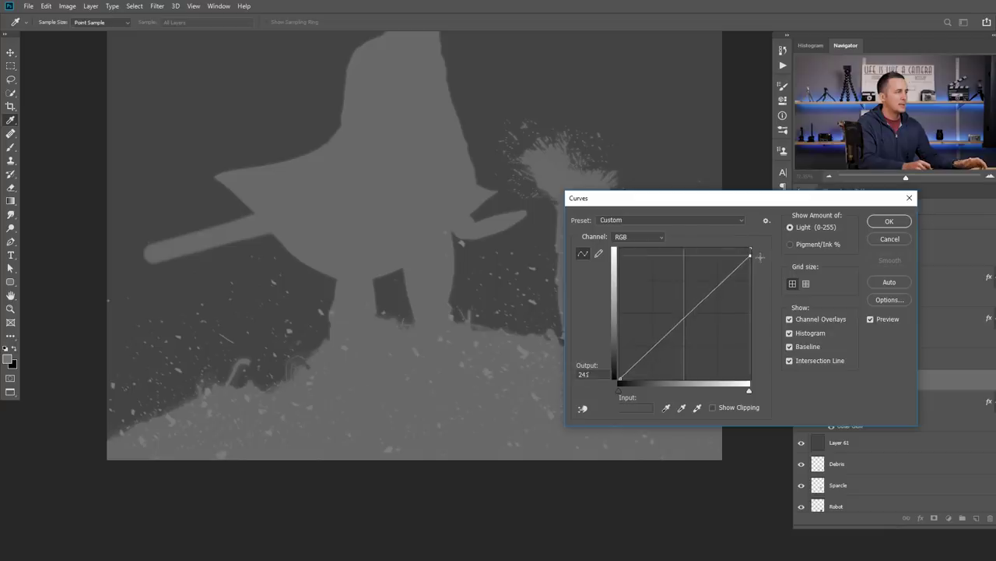
left_click(889, 221)
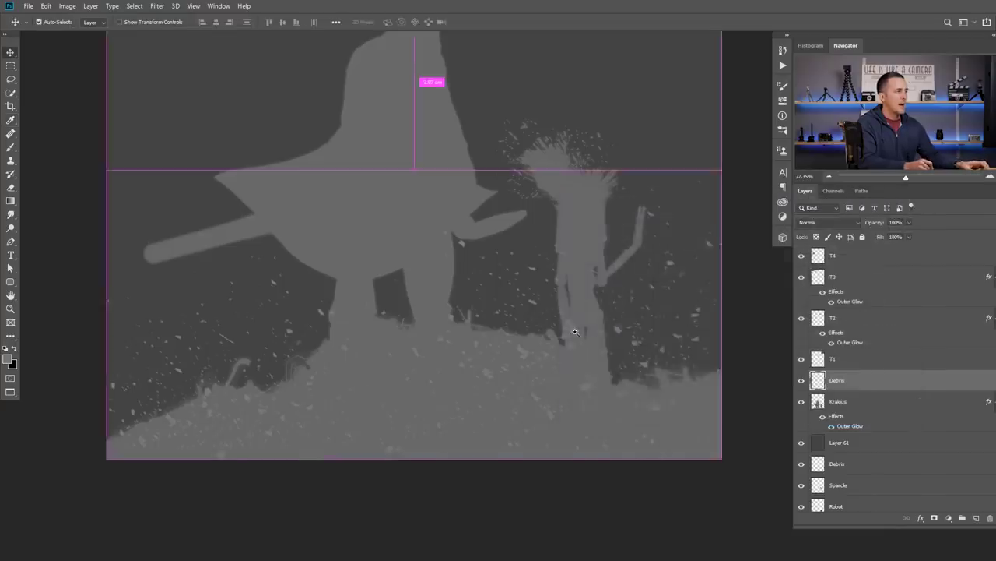
Export the adjusted depth map with Save for Web, replacing the previously exported depth file.
scroll(547, 337, "down", 2)
scroll(547, 336, "up", 2)
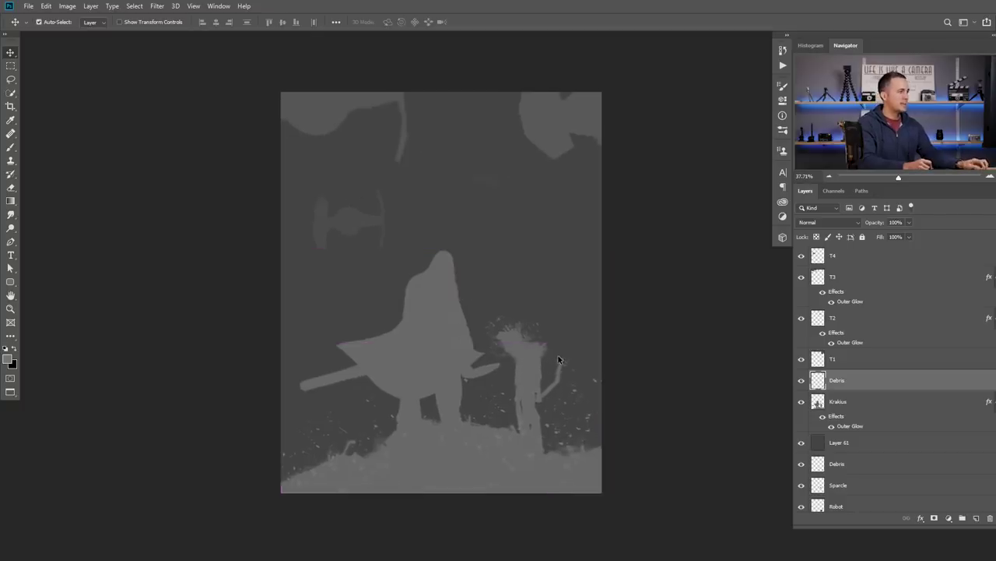
key("ctrl+alt+shift+s")
left_click(545, 438)
left_click(374, 151)
left_click(468, 260)
left_click(566, 267)
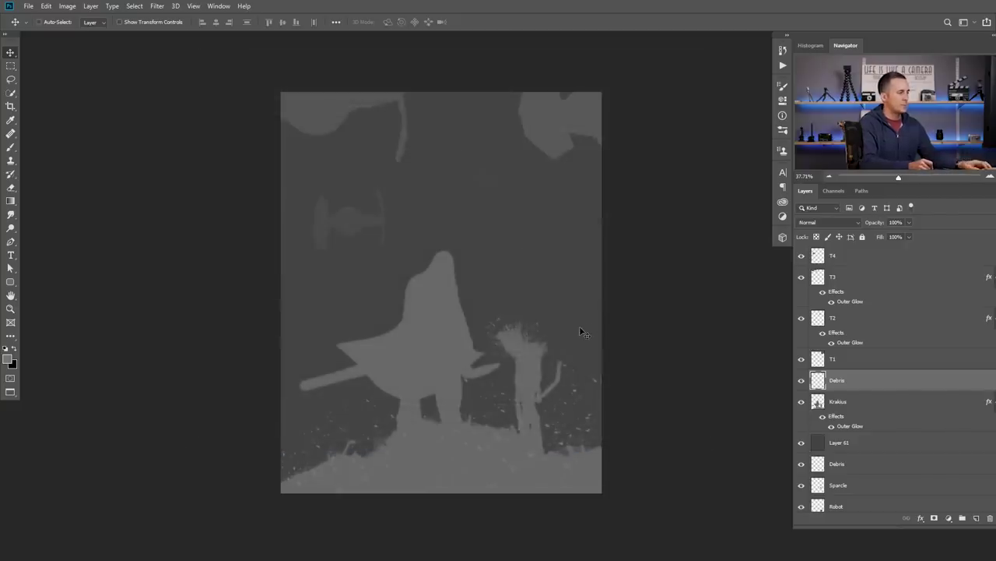